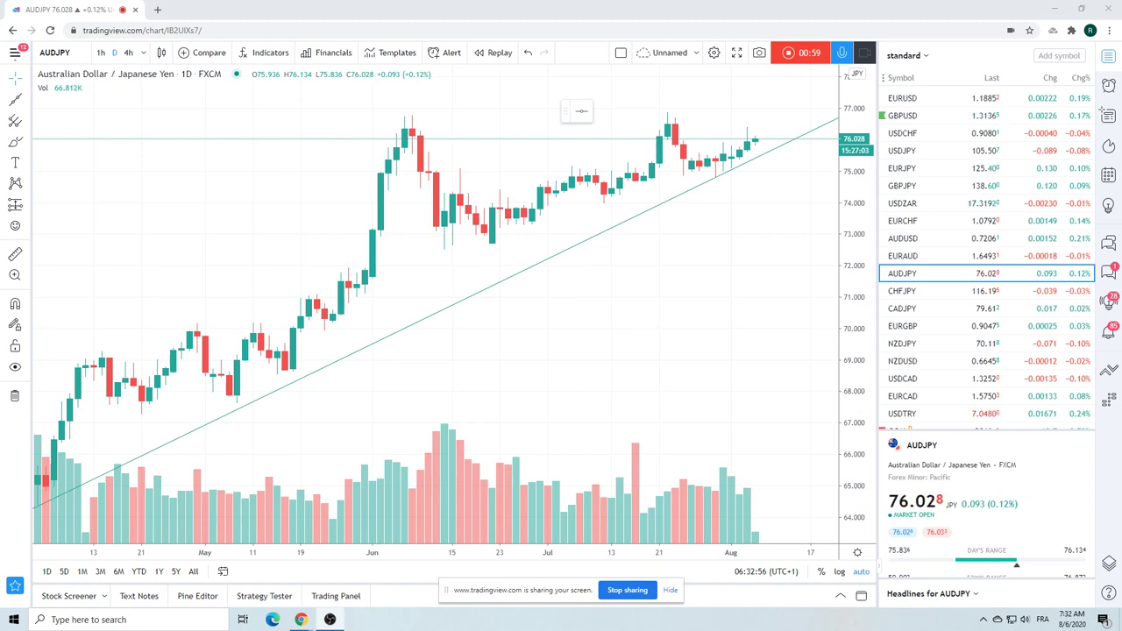
# Zoom out the AUDJPY daily chart to show the rising trendline from March onward.
pyautogui.scroll(-3, 571, 283)
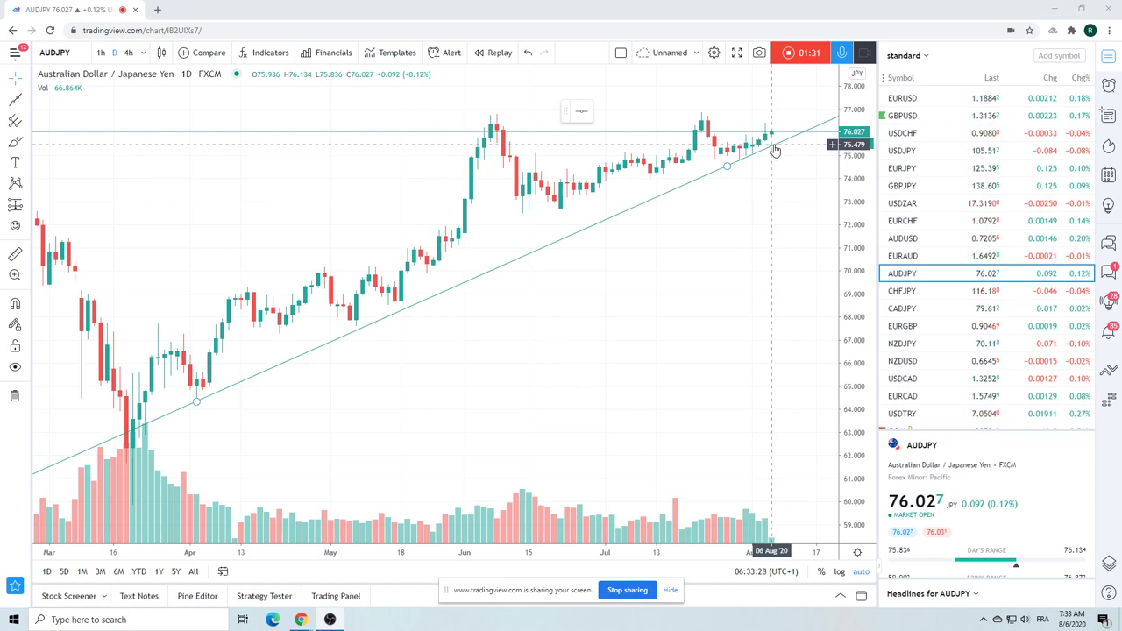
# Load EURUSD on 1-hour candles, then switch the chart to GBPUSD.
pyautogui.click(900, 99)
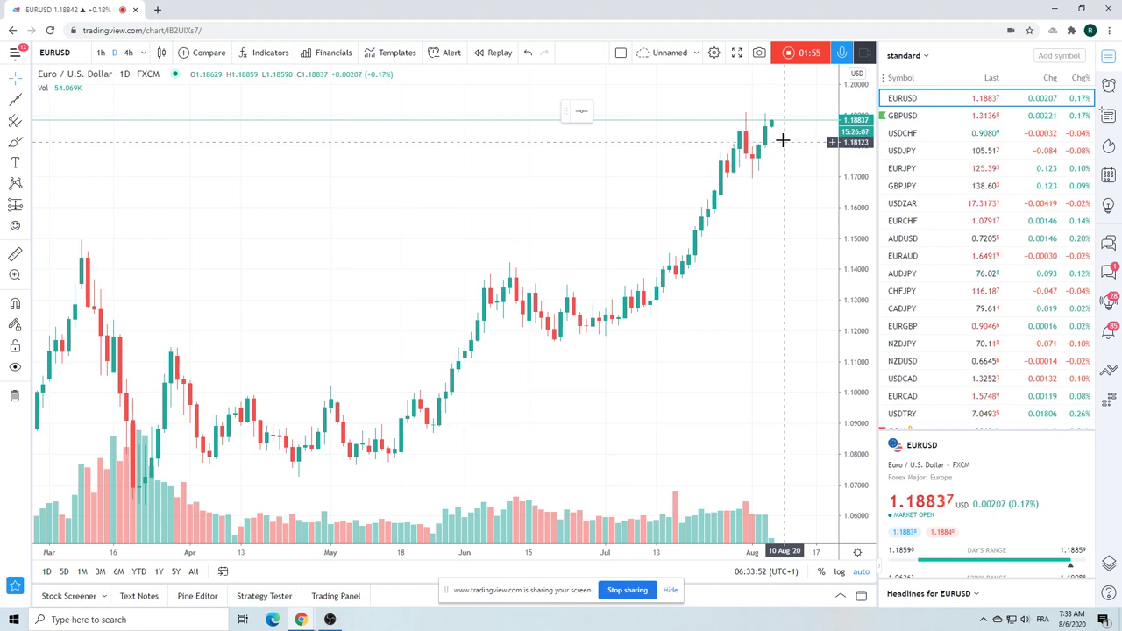
pyautogui.click(98, 52)
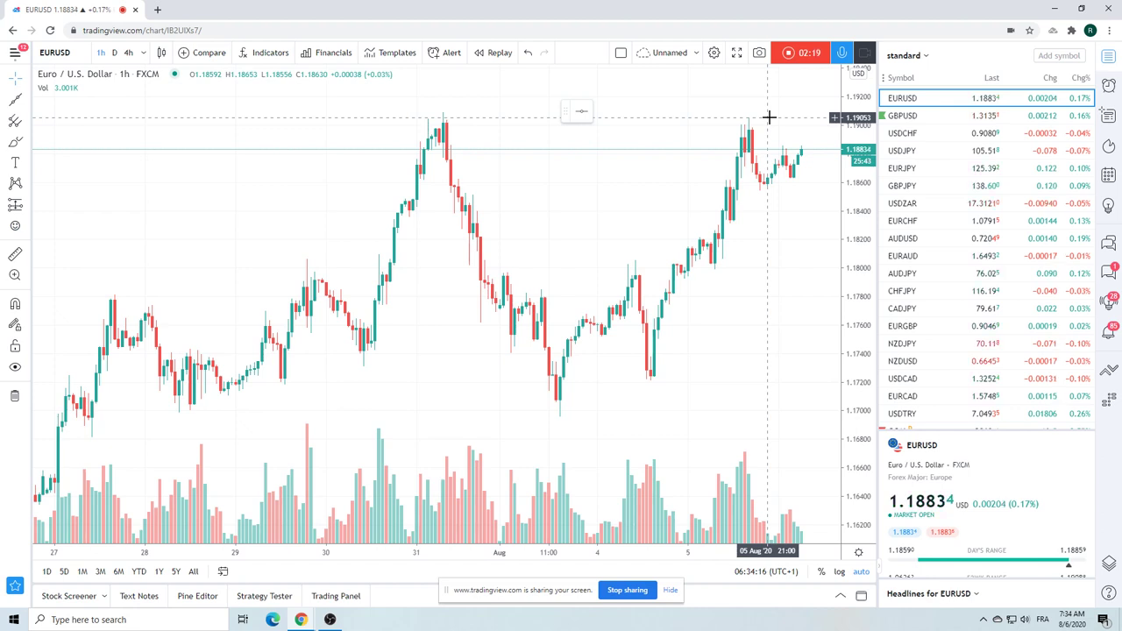
pyautogui.click(905, 115)
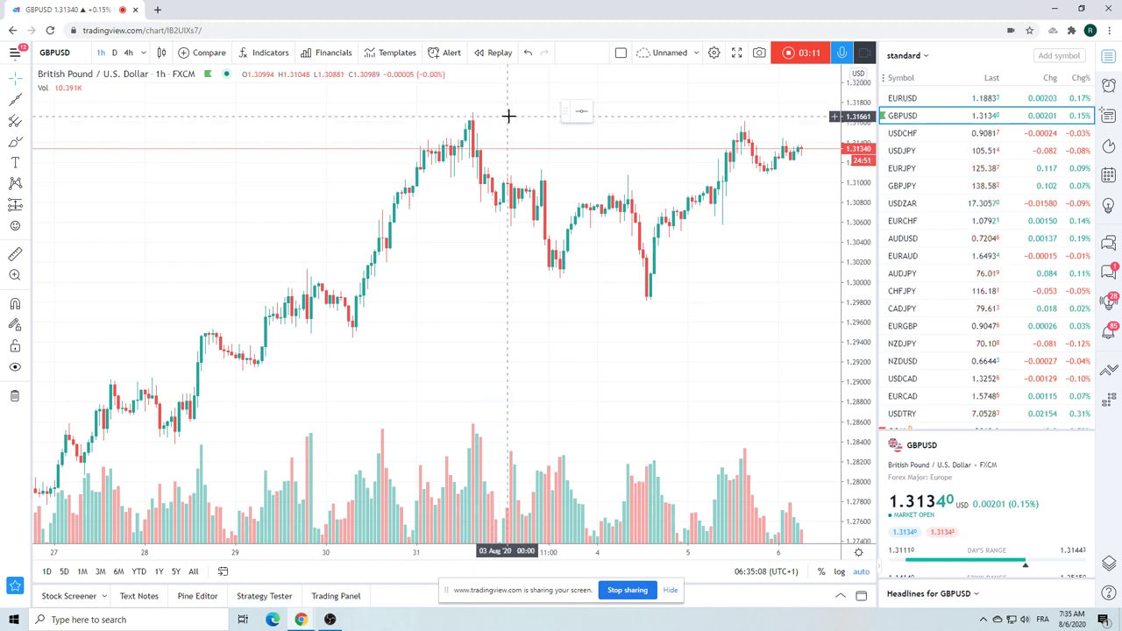
# Zoom out the GBPUSD 1-hour chart to cover late July to early August.
pyautogui.scroll(-2, 531, 163)
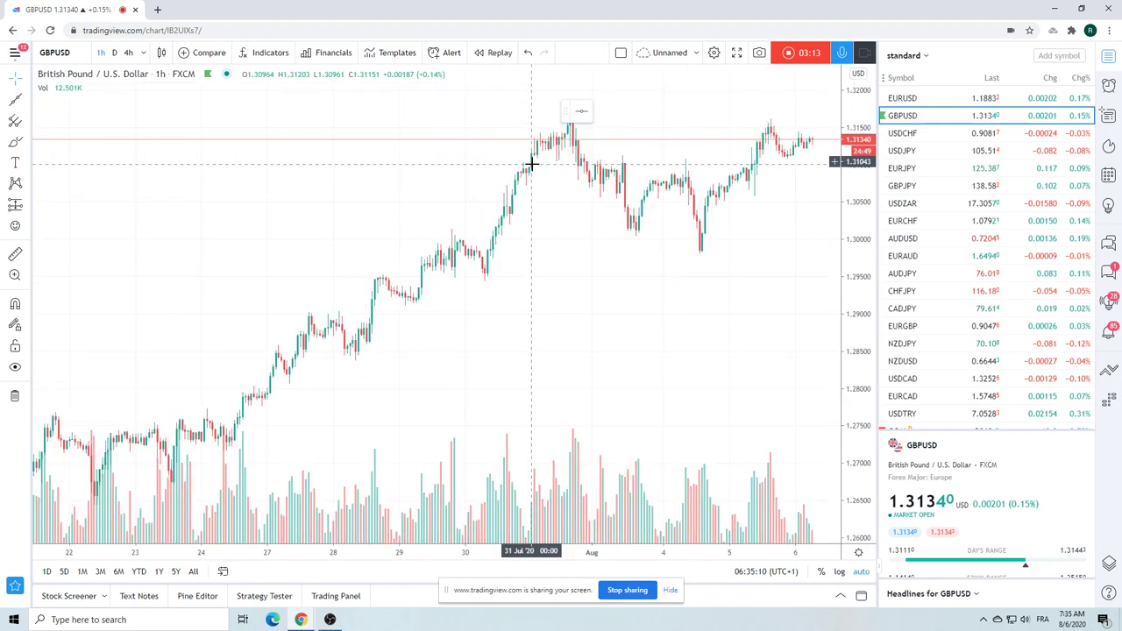
pyautogui.scroll(-1, 529, 168)
pyautogui.scroll(-1, 521, 176)
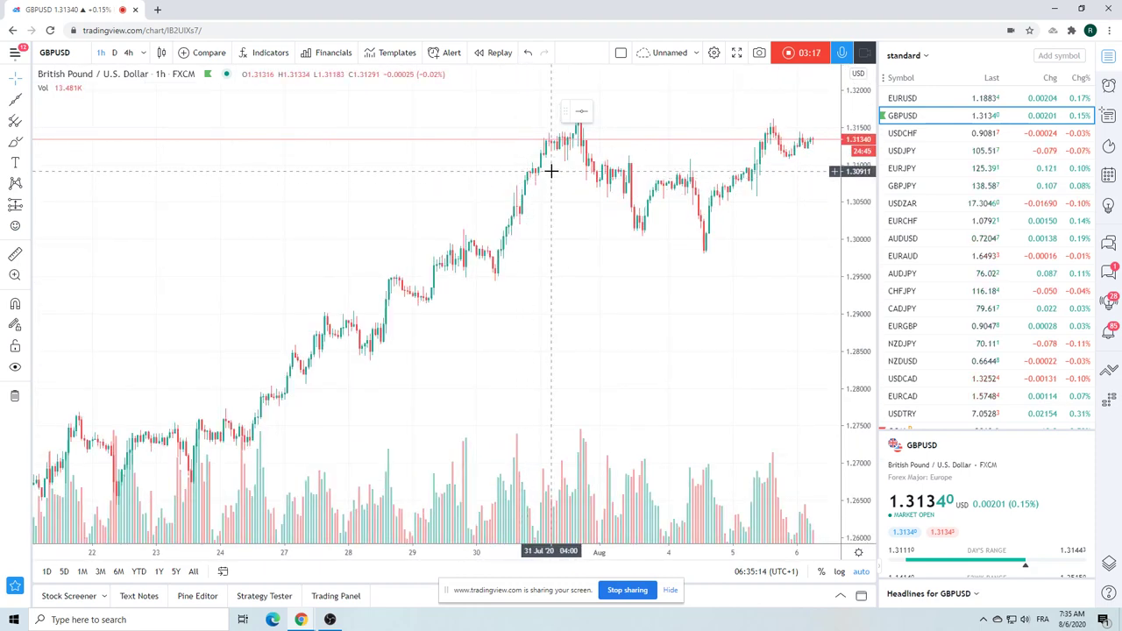
# Load USDCHF on daily candles, zoomed to span mid-2019 to August 2020.
pyautogui.click(905, 134)
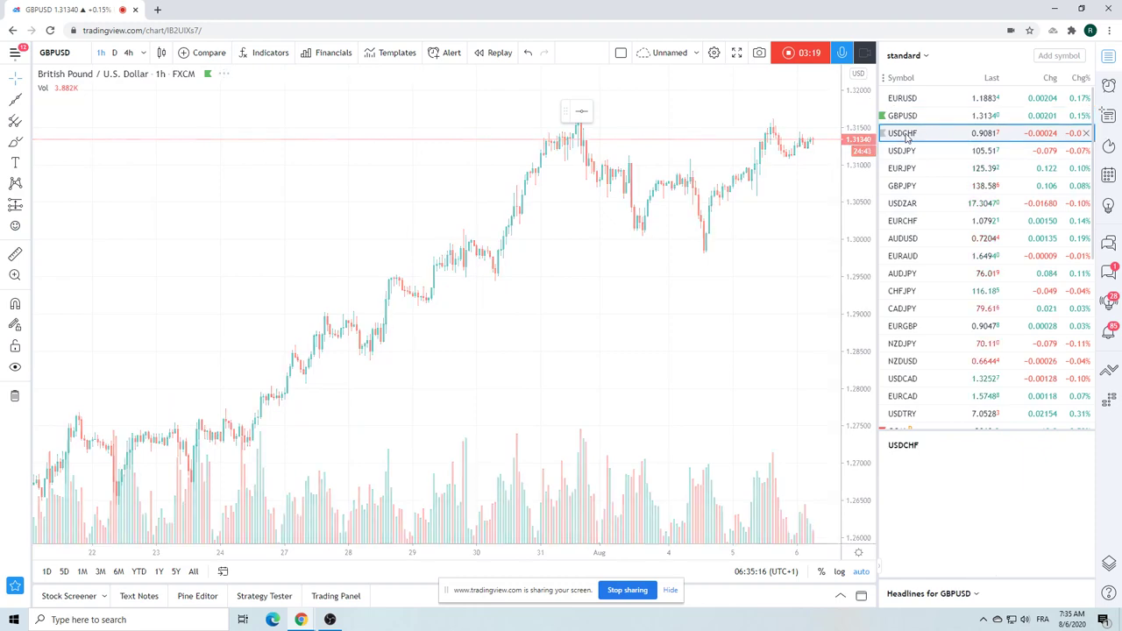
pyautogui.scroll(2, 692, 199)
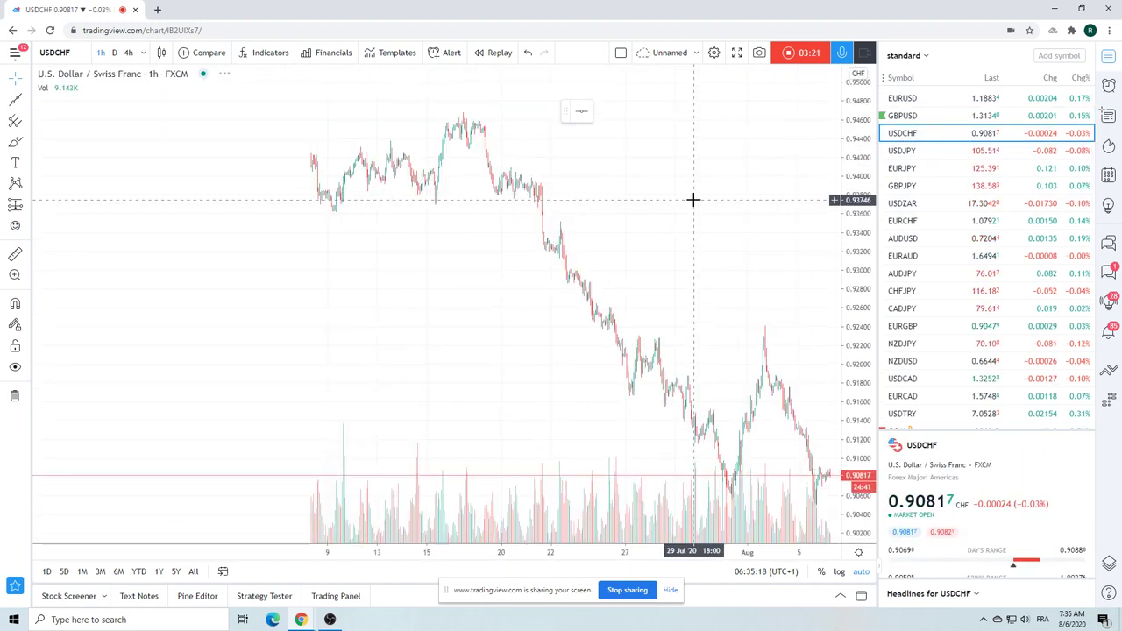
pyautogui.click(114, 52)
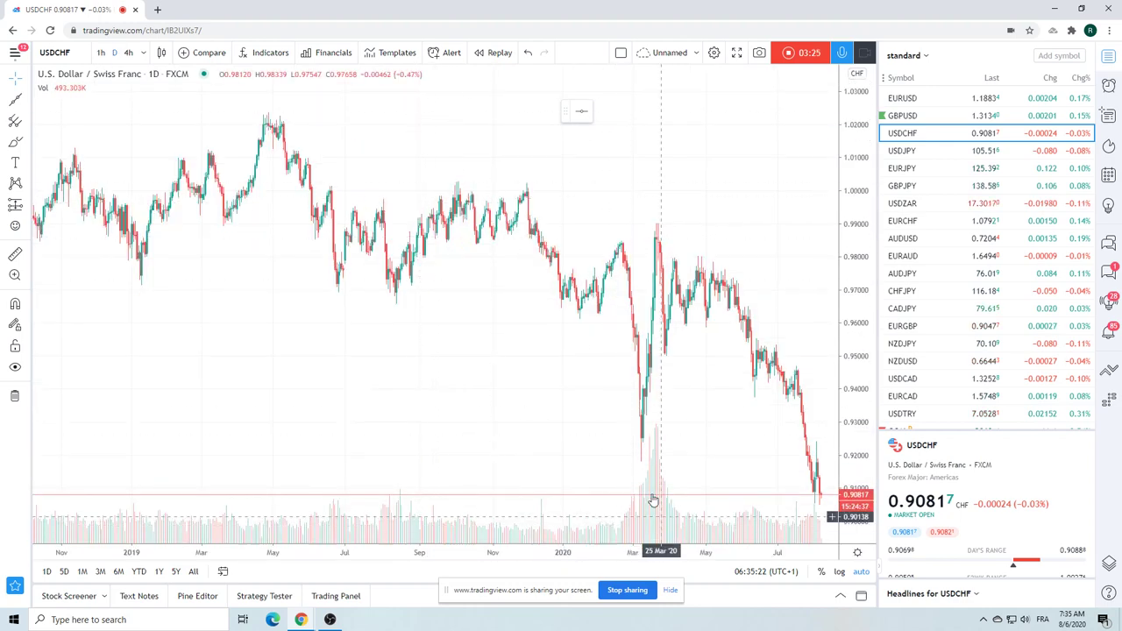
pyautogui.scroll(2, 604, 408)
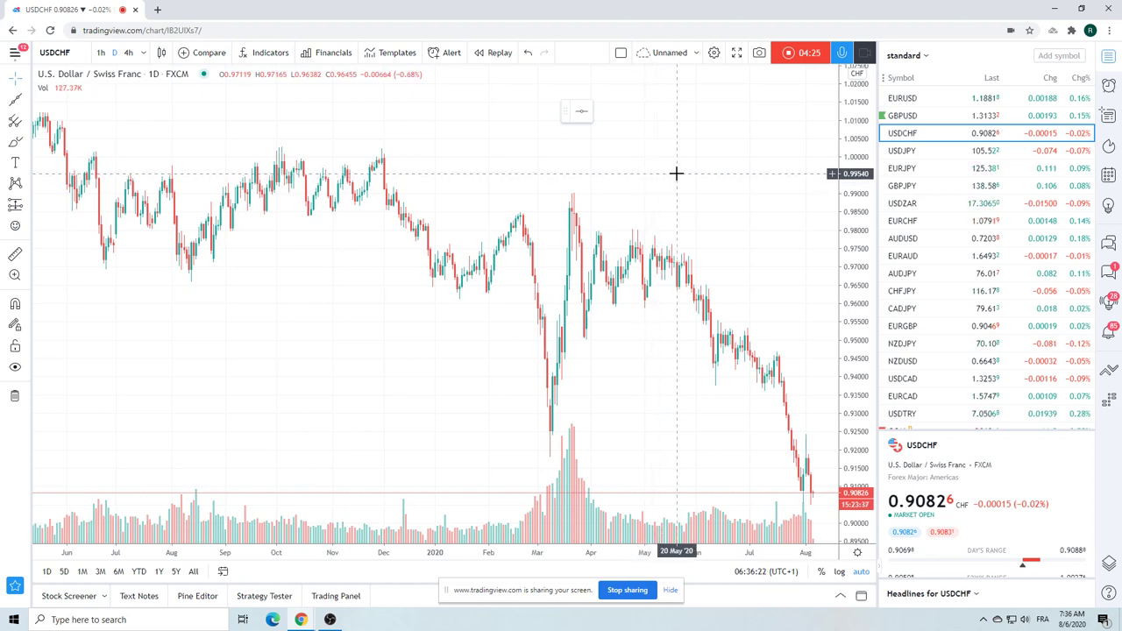
# Zoom in and out on the USDJPY daily chart, then load EURJPY.
pyautogui.click(906, 151)
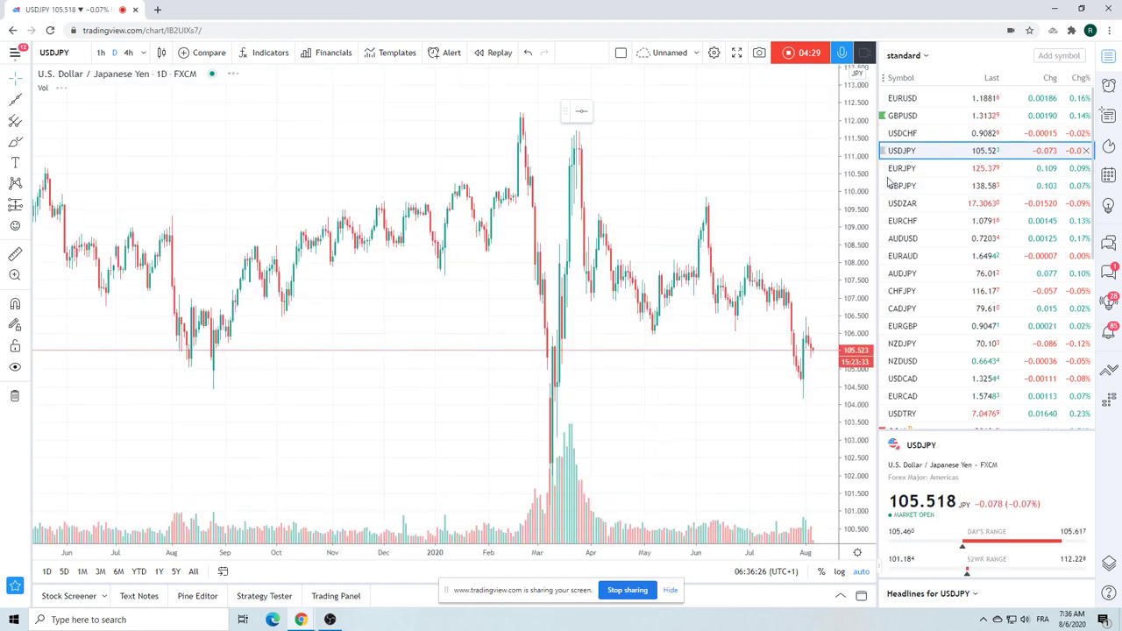
pyautogui.scroll(5, 695, 216)
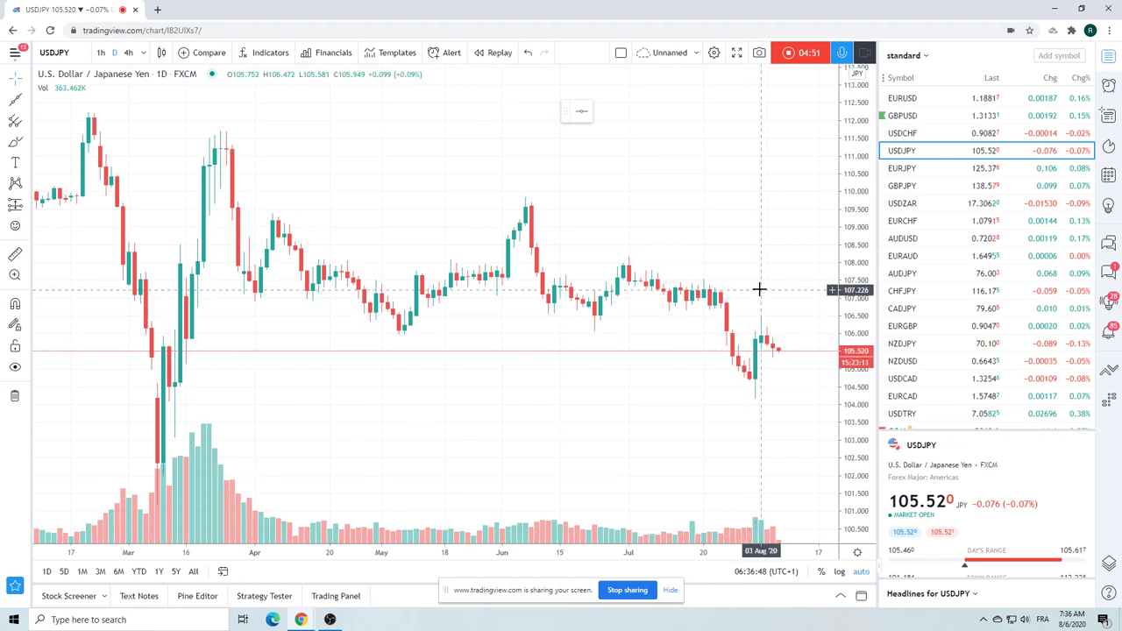
pyautogui.scroll(3, 751, 293)
pyautogui.scroll(-2, 746, 302)
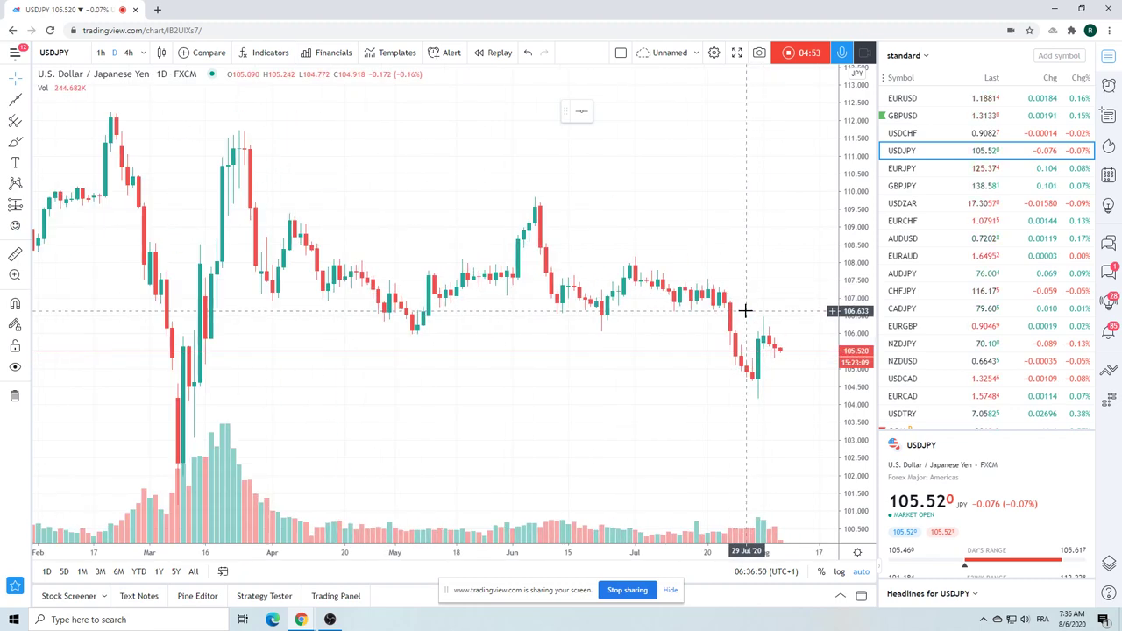
pyautogui.scroll(-1, 745, 310)
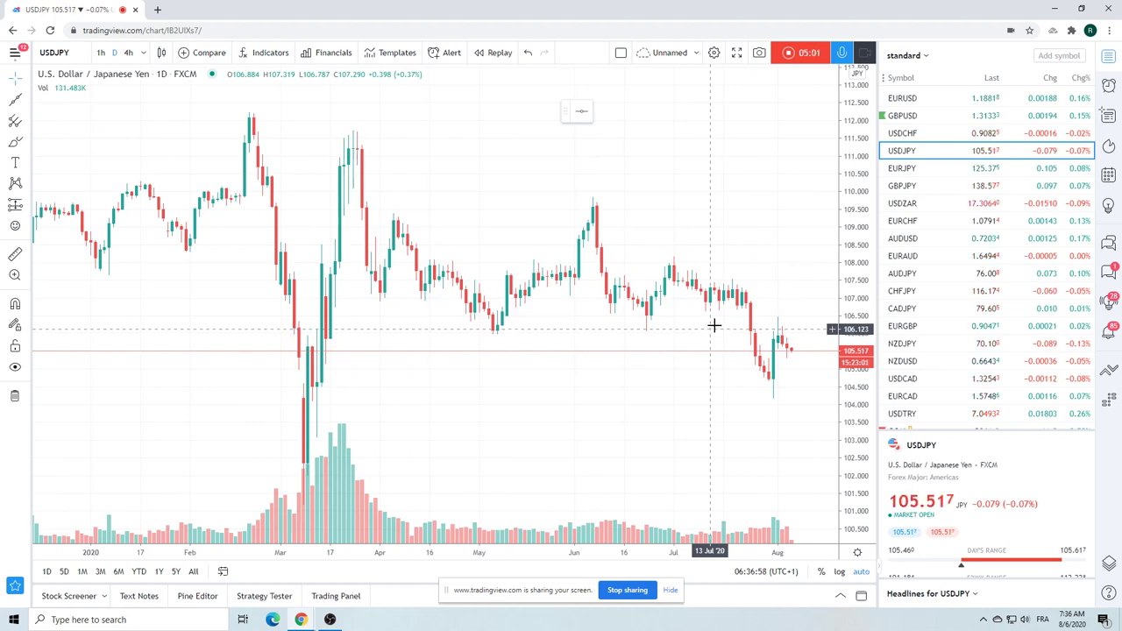
pyautogui.click(911, 167)
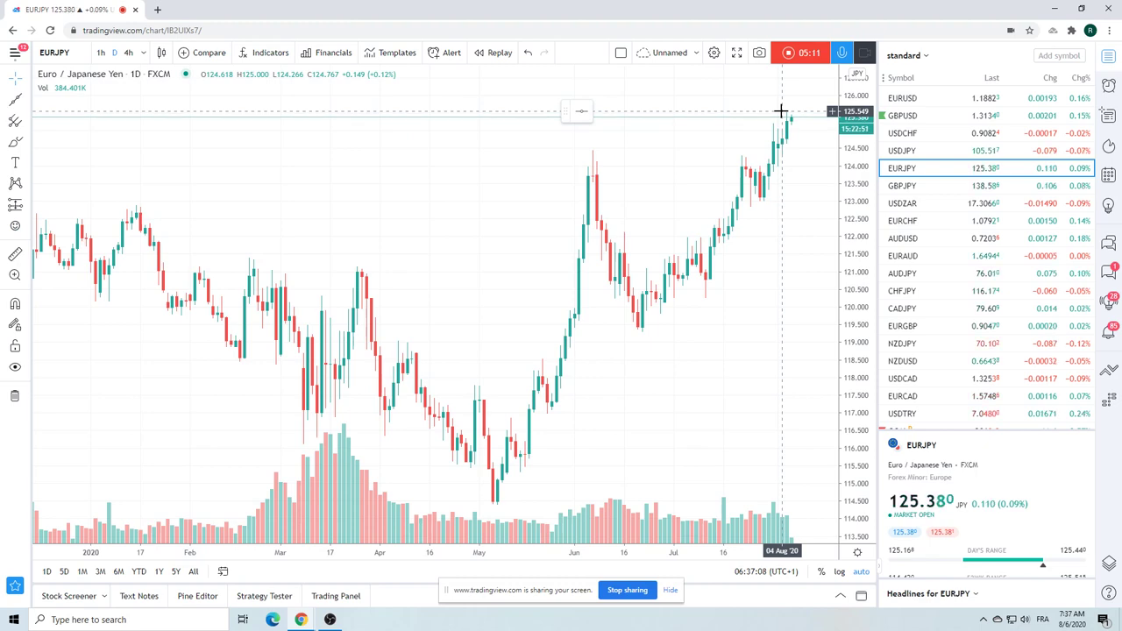
# Zoom out EURJPY, then load GBPJPY daily spanning October 2019 to August 2020.
pyautogui.scroll(-5, 376, 255)
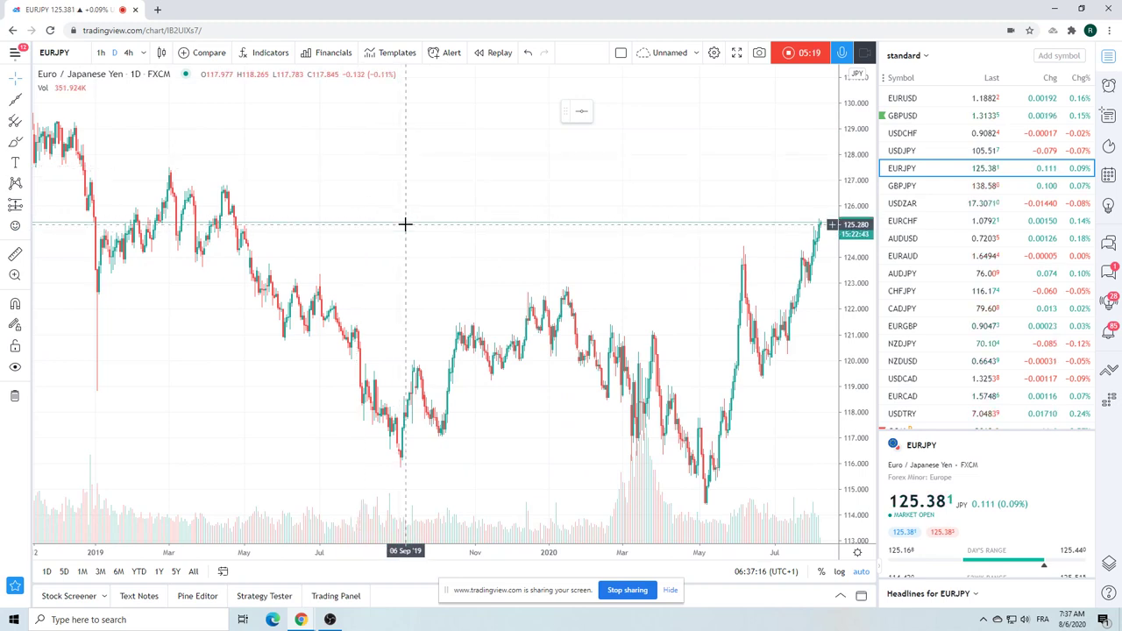
pyautogui.click(932, 188)
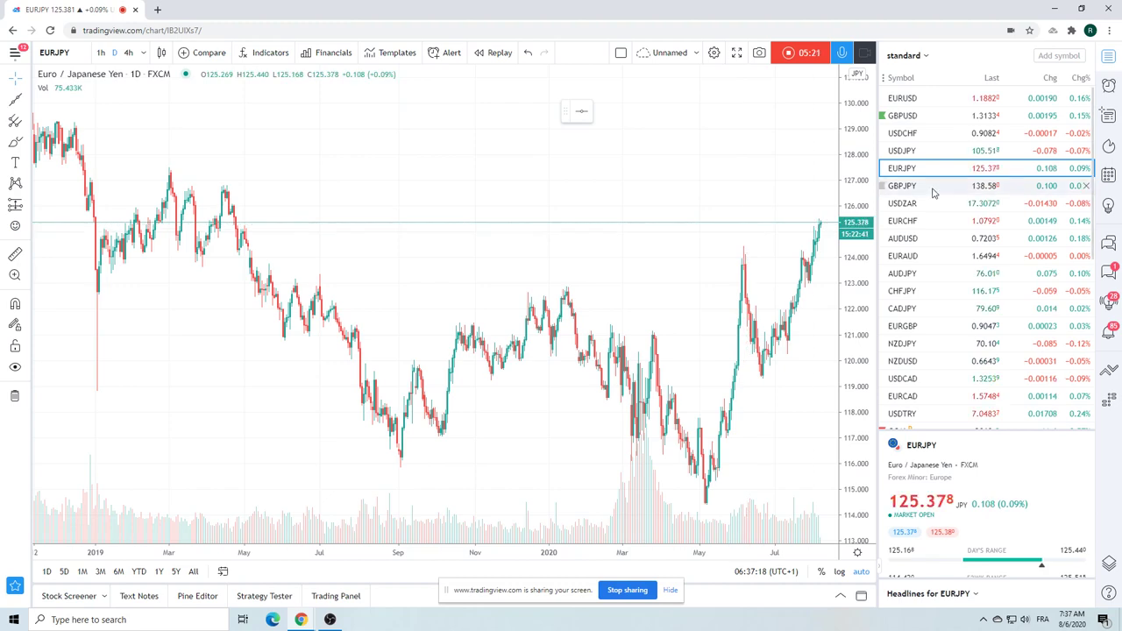
pyautogui.scroll(2, 666, 294)
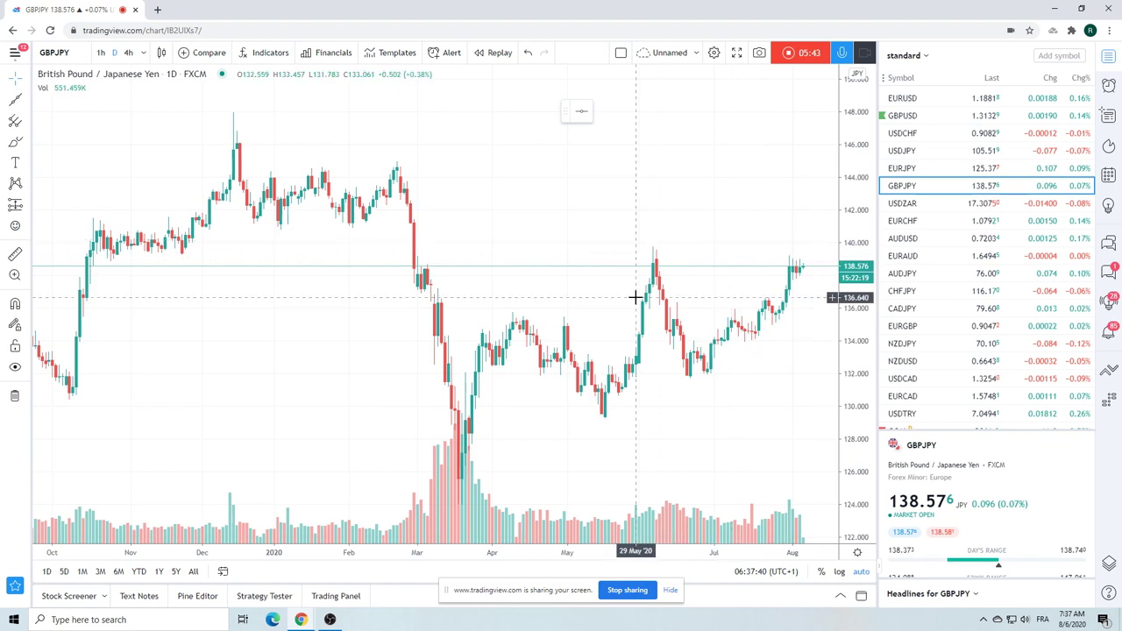
# Load the USDZAR daily chart from the watchlist.
pyautogui.click(927, 208)
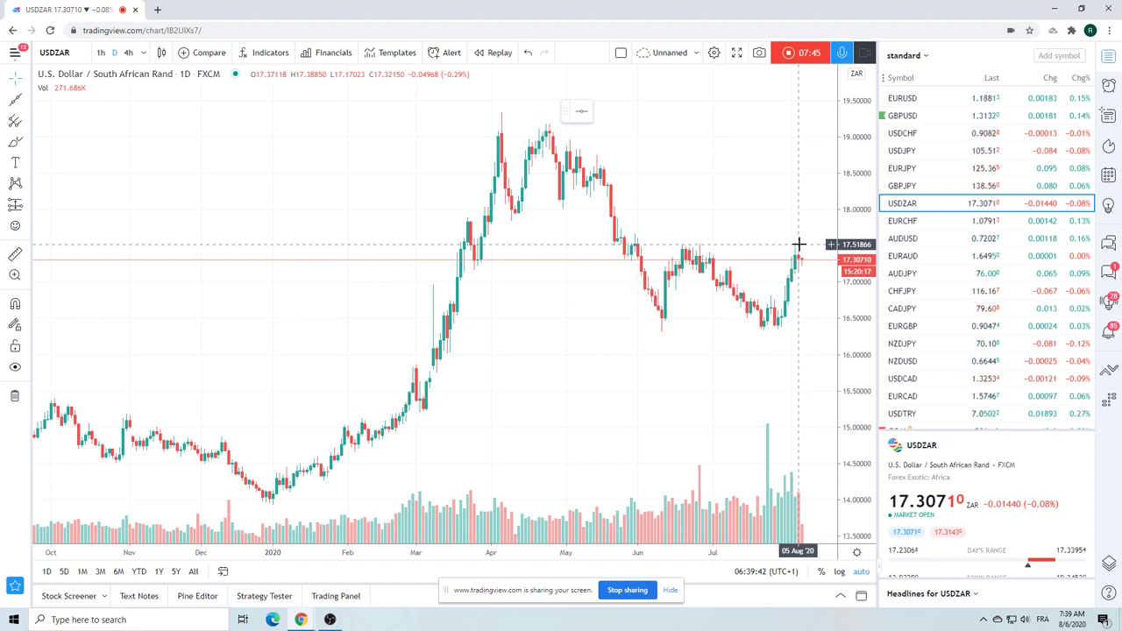
# Load AUDUSD daily and zoom in to span January through August.
pyautogui.click(908, 245)
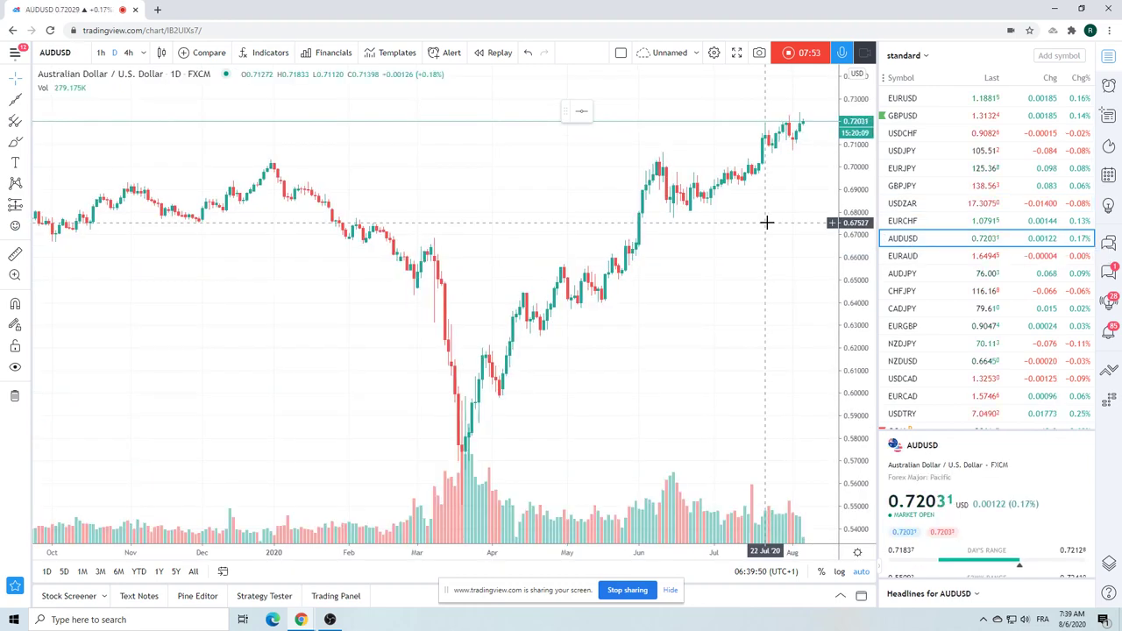
pyautogui.scroll(2, 773, 219)
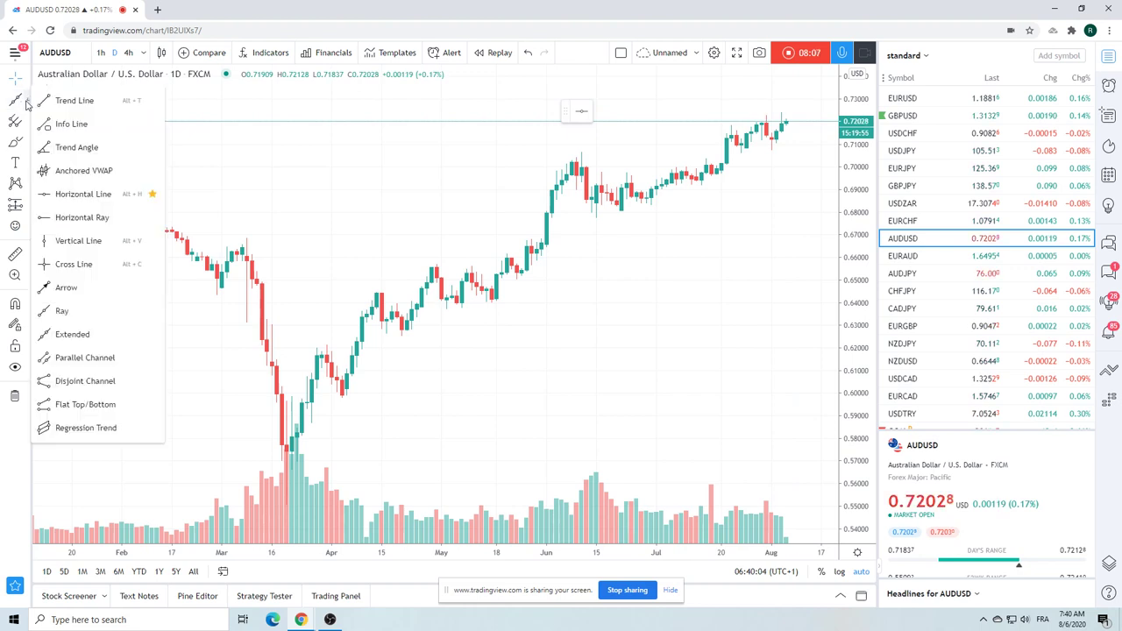
# Draw an extended AUDUSD trendline from the late-March low through the latest candles, then load USDCAD.
pyautogui.click(27, 102)
pyautogui.click(85, 337)
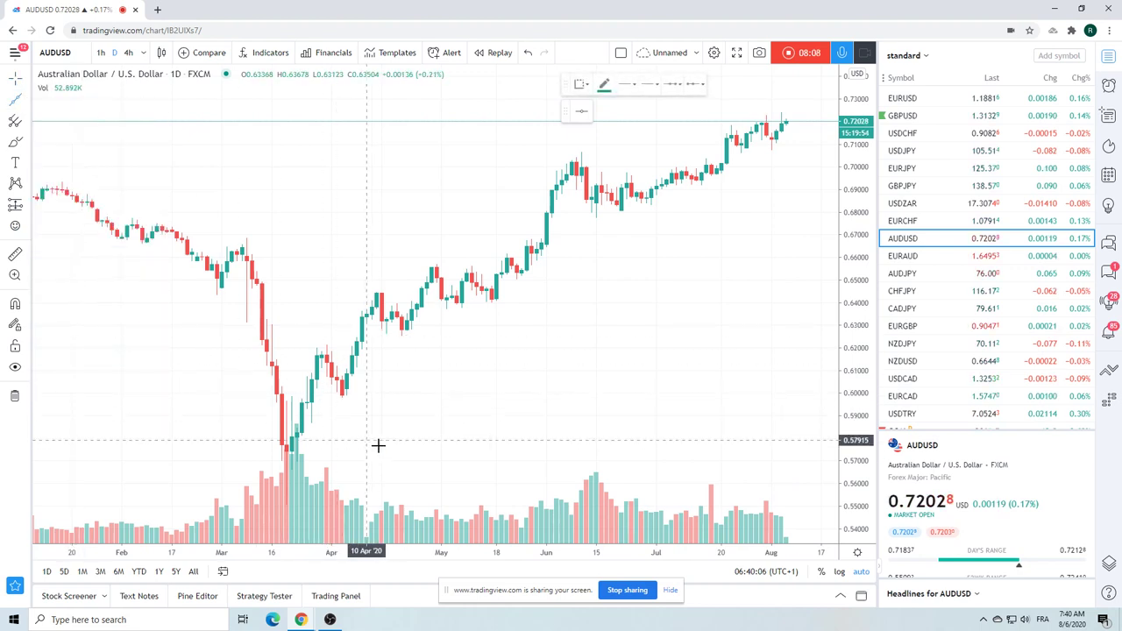
pyautogui.click(316, 425)
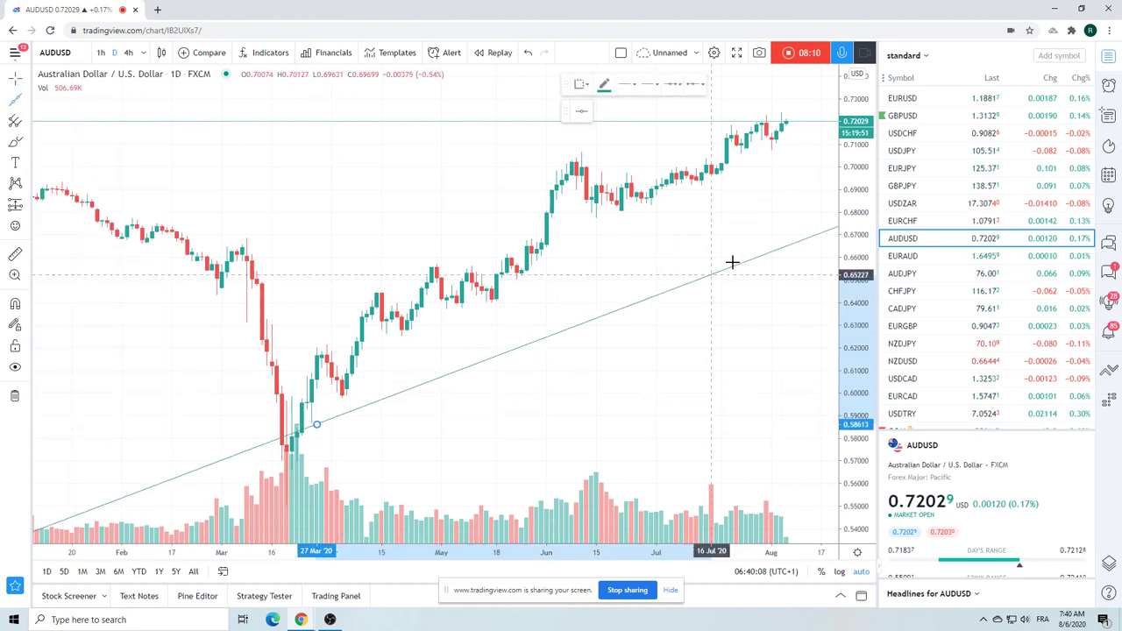
pyautogui.click(786, 141)
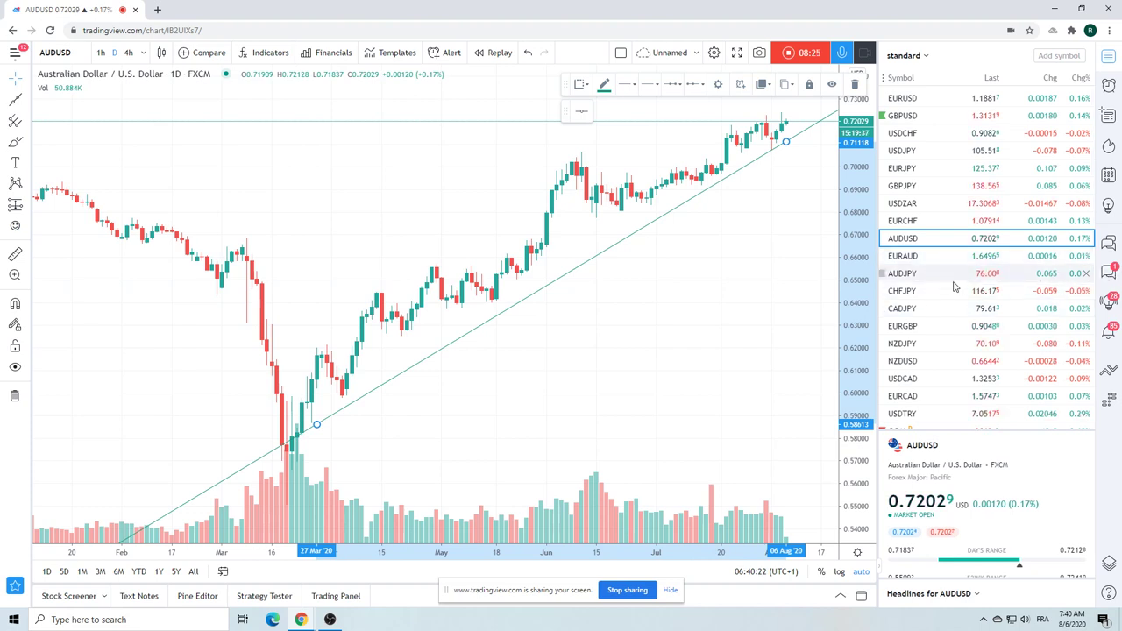
pyautogui.click(922, 382)
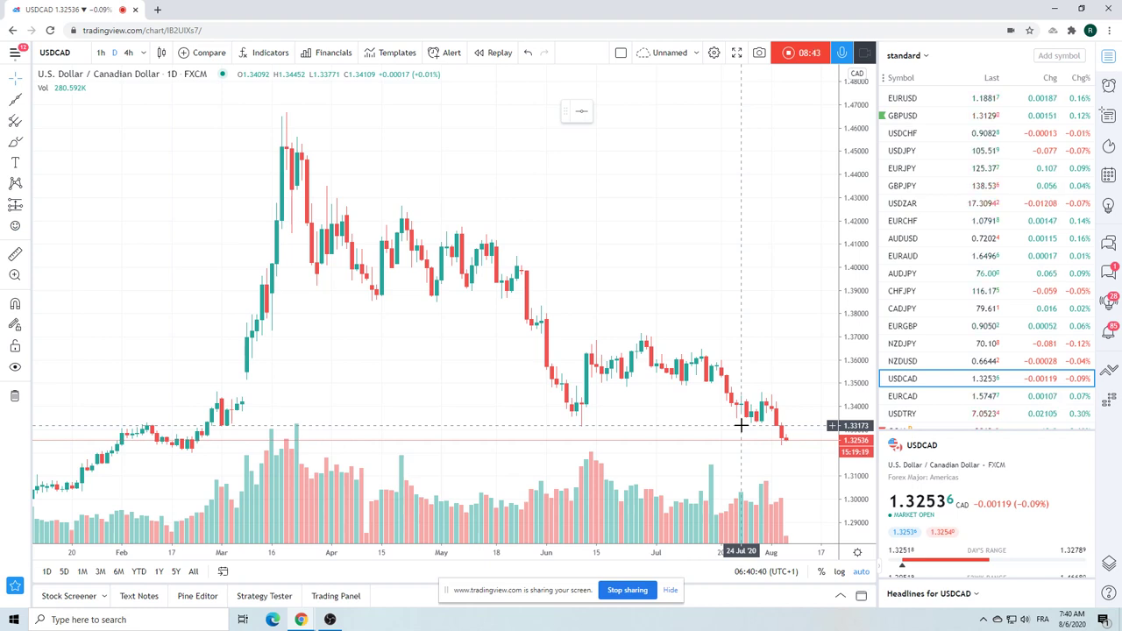
# Load the S&P 500 E-mini Futures (ES1!) daily chart from further down the watchlist.
pyautogui.scroll(-1, 968, 251)
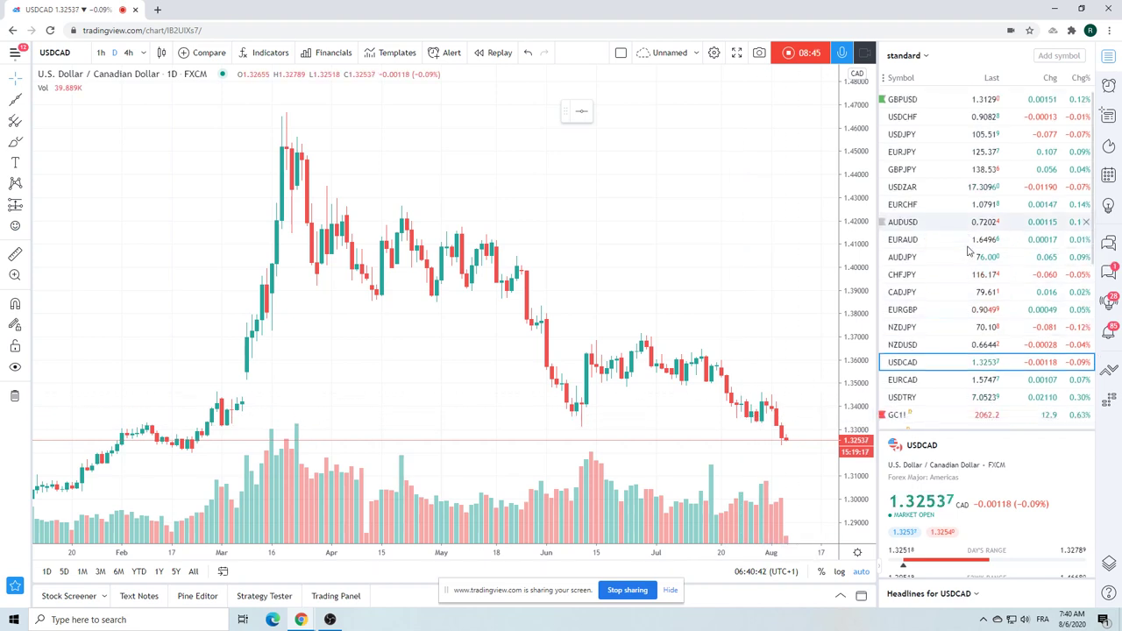
pyautogui.scroll(-2, 969, 255)
pyautogui.click(924, 393)
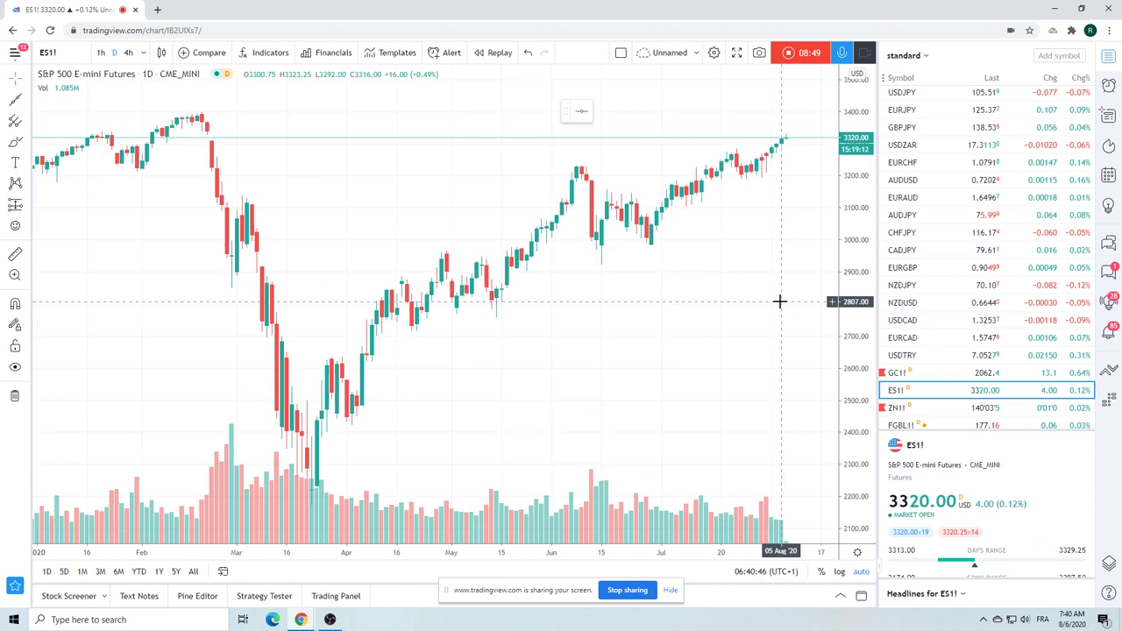
# Switch the ES1! chart to 1-hour candles.
pyautogui.click(100, 53)
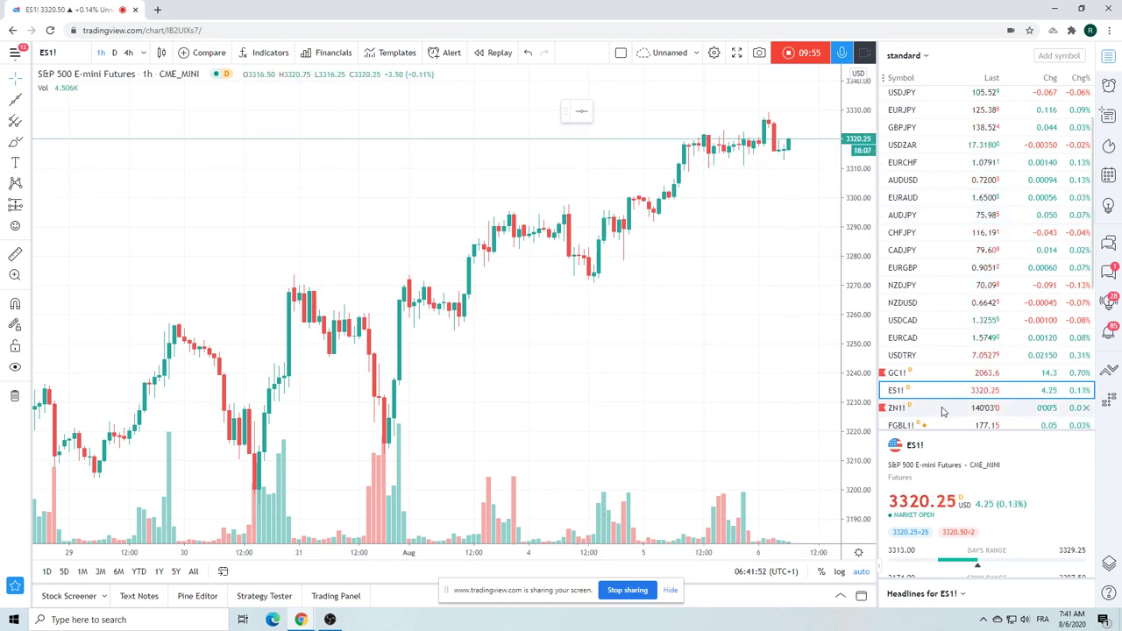
pyautogui.click(894, 408)
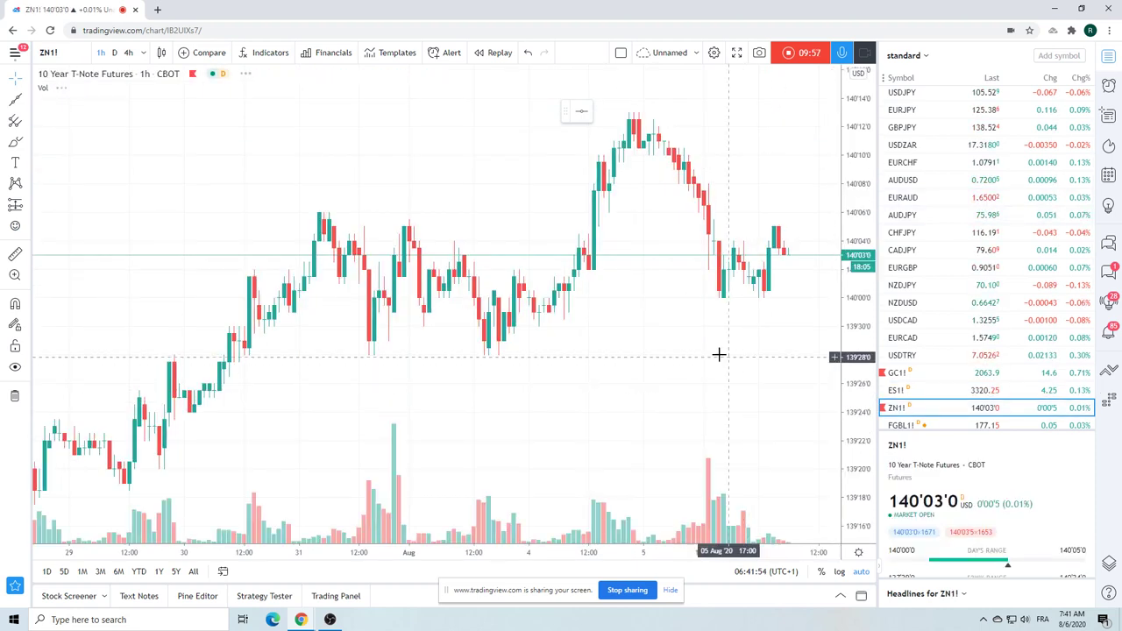
pyautogui.write('1D')
pyautogui.press('Return')
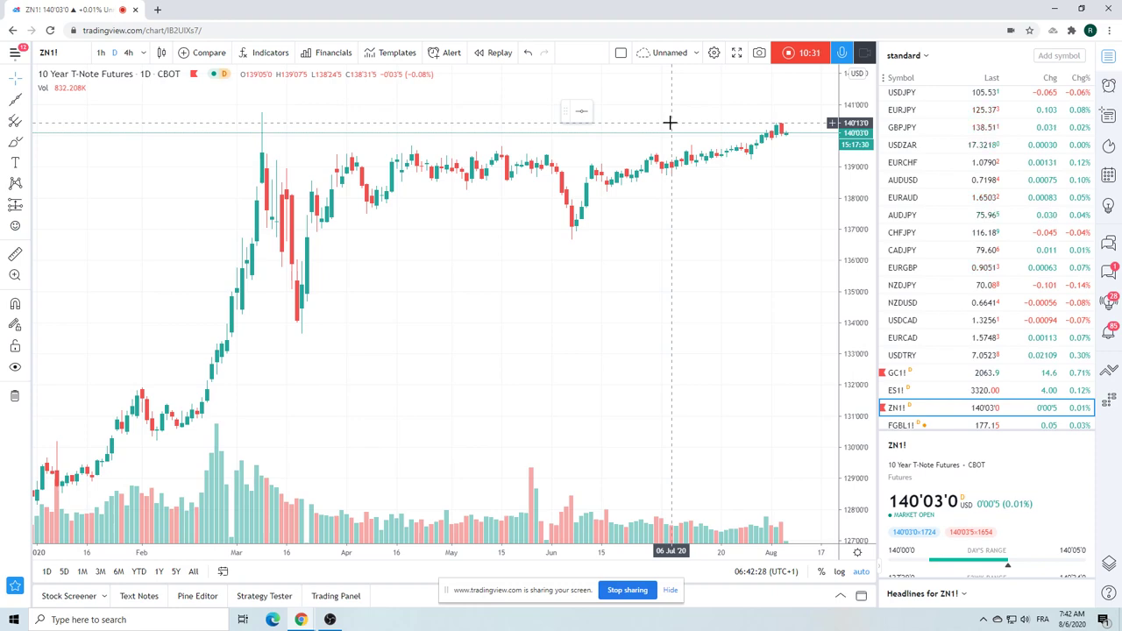
pyautogui.click(101, 53)
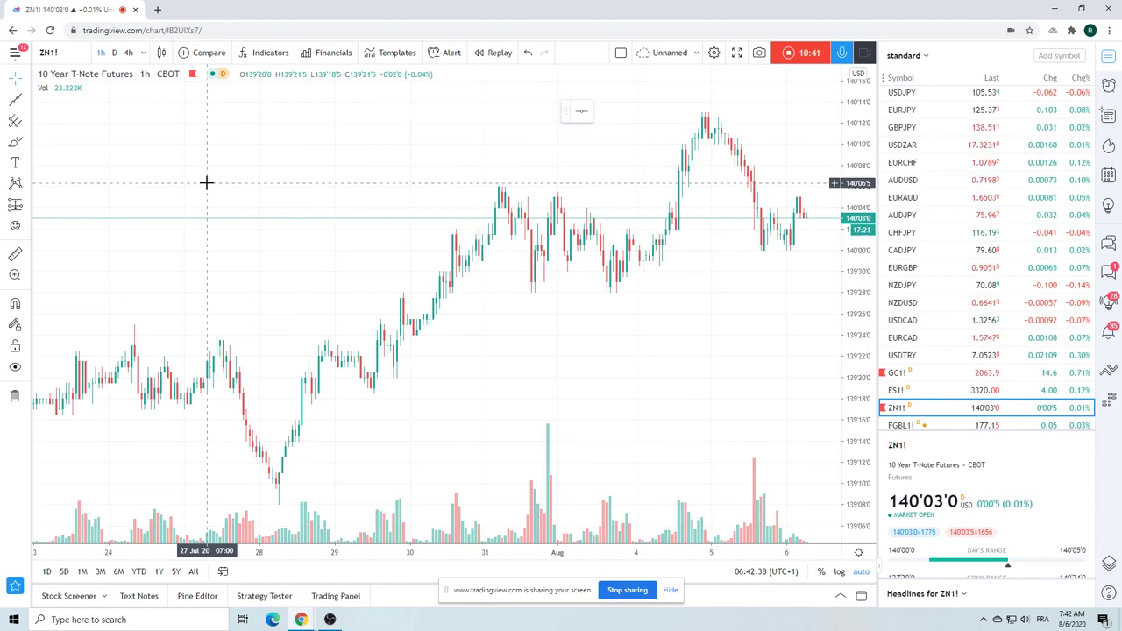
pyautogui.scroll(-5, 207, 182)
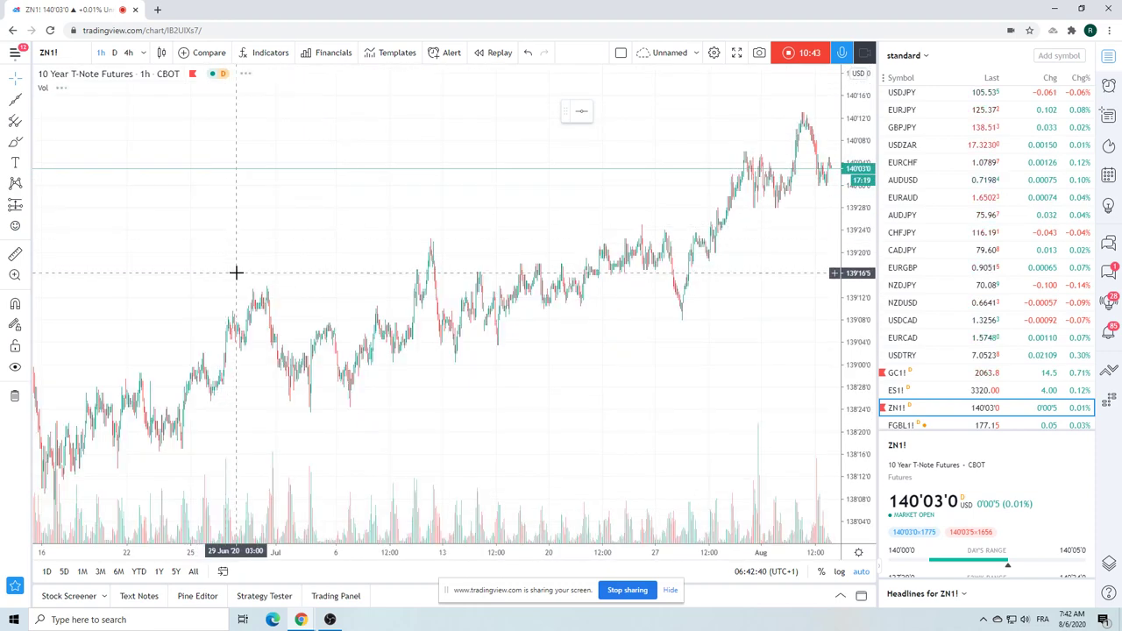
pyautogui.scroll(3, 236, 273)
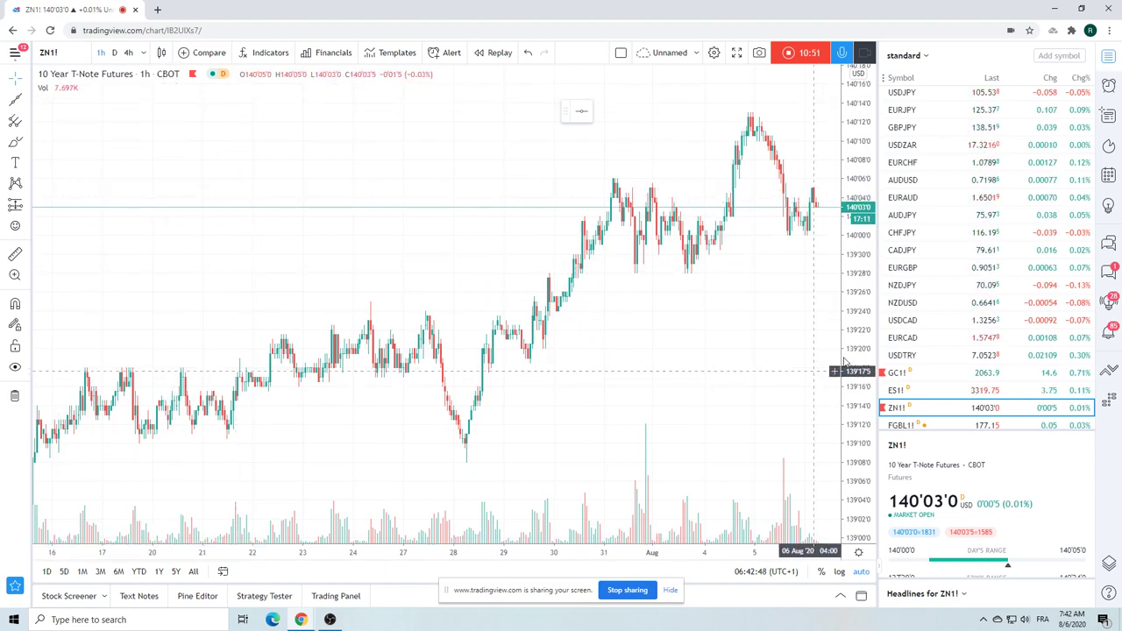
pyautogui.scroll(-3, 944, 364)
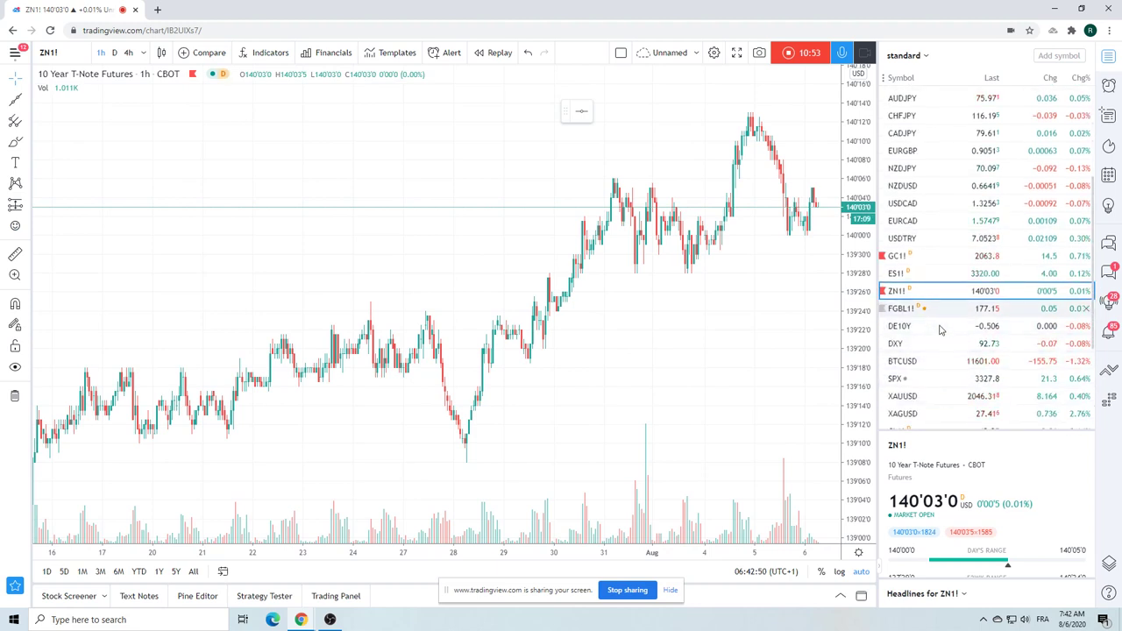
pyautogui.scroll(-2, 944, 368)
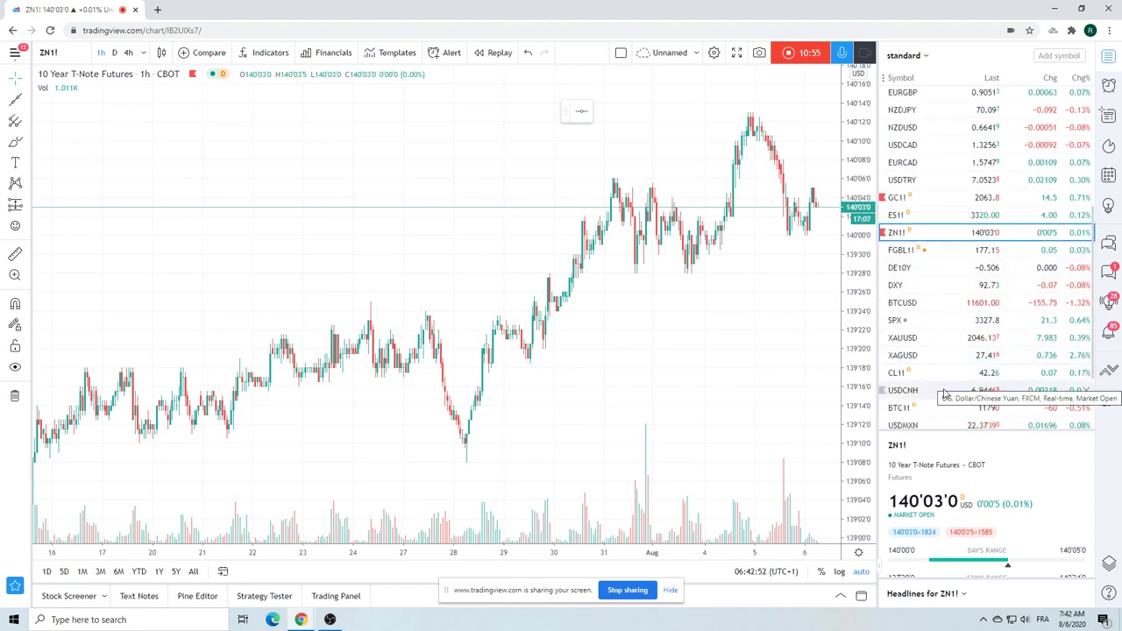
pyautogui.scroll(3, 946, 359)
pyautogui.scroll(2, 946, 359)
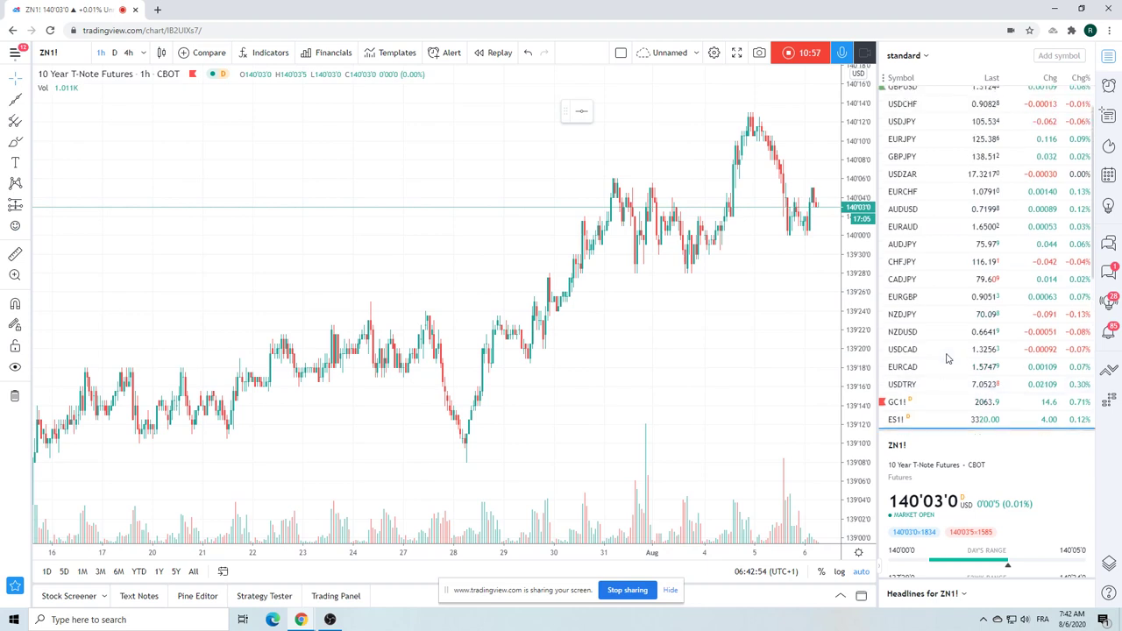
pyautogui.scroll(-5, 947, 359)
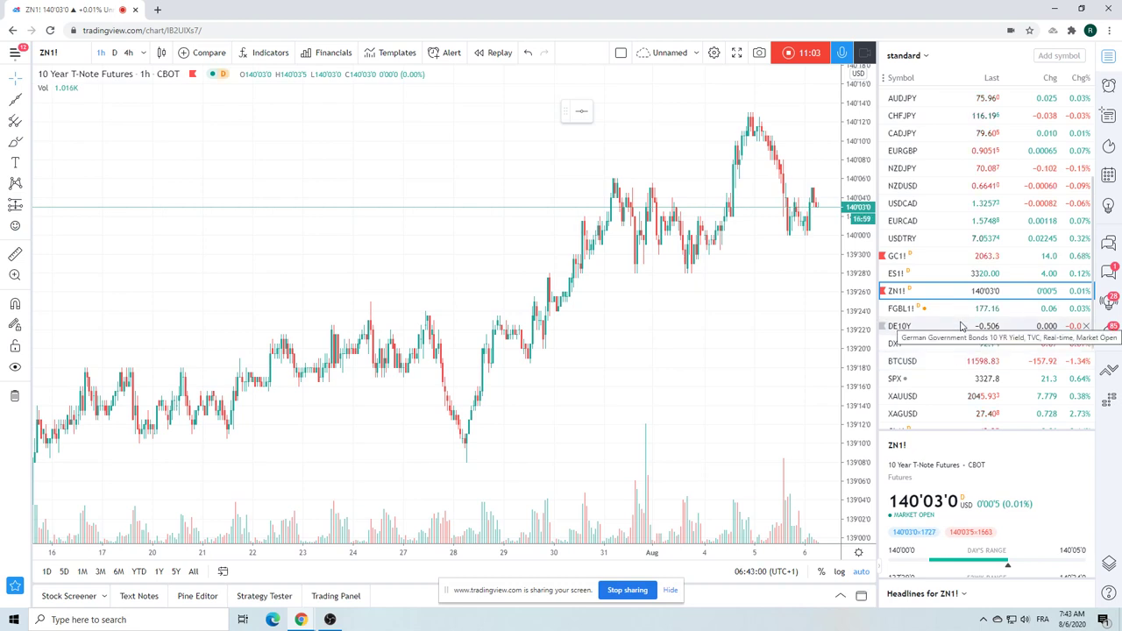
pyautogui.scroll(-4, 961, 326)
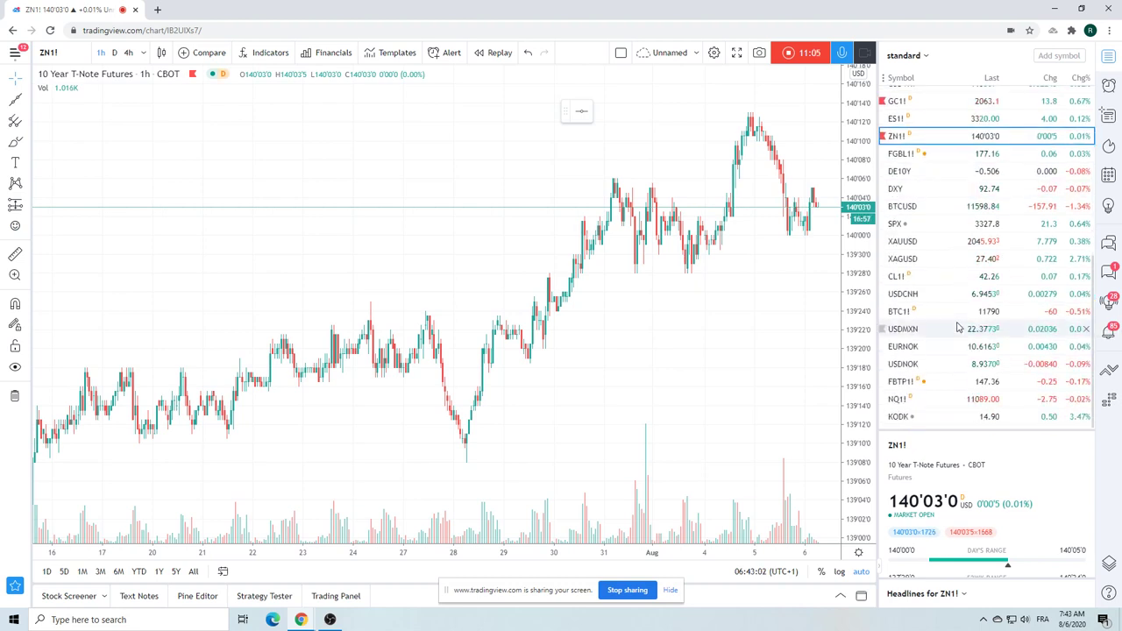
# Show the Euro-BTP futures (FBTP1!) chart on daily candles, zoomed out to about a year.
pyautogui.click(909, 383)
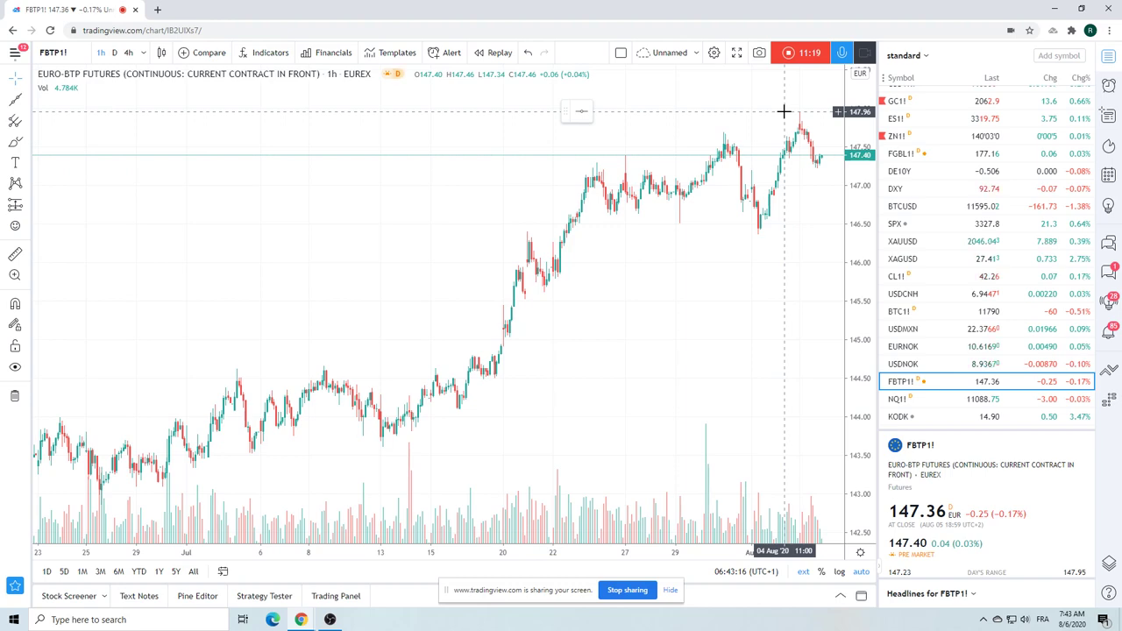
pyautogui.scroll(5, 695, 303)
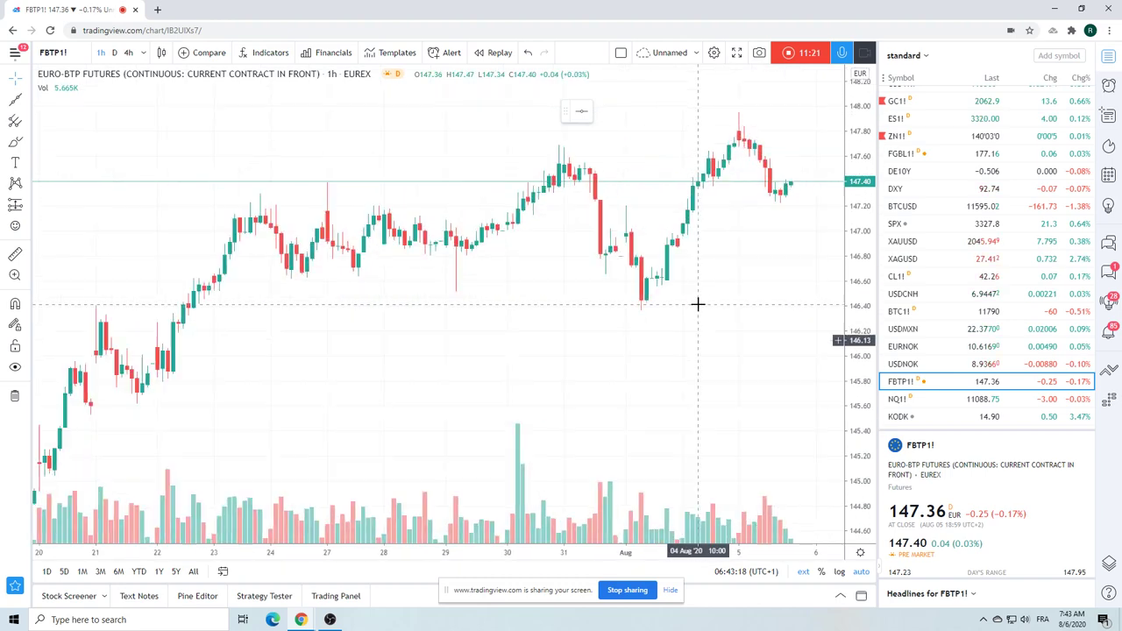
pyautogui.click(120, 54)
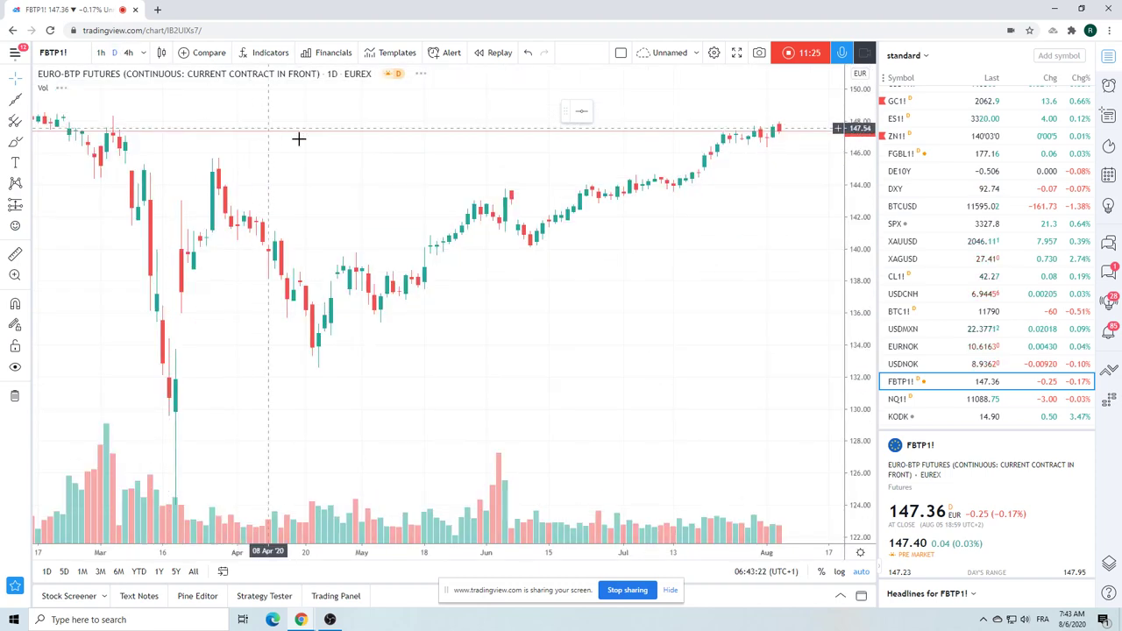
pyautogui.scroll(-4, 327, 149)
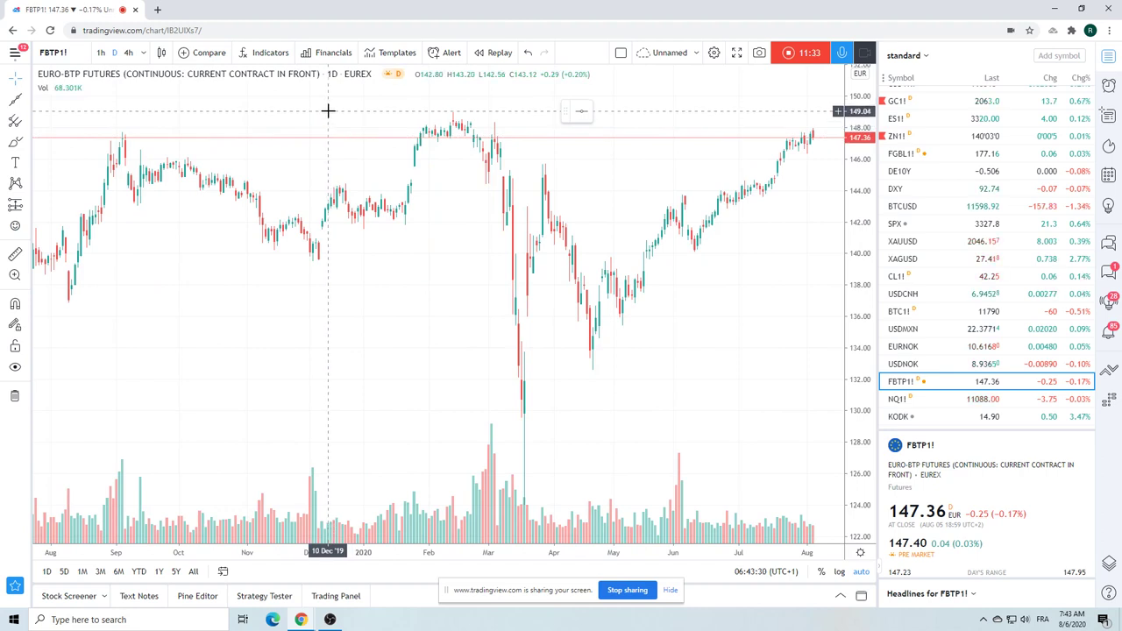
pyautogui.scroll(2, 363, 259)
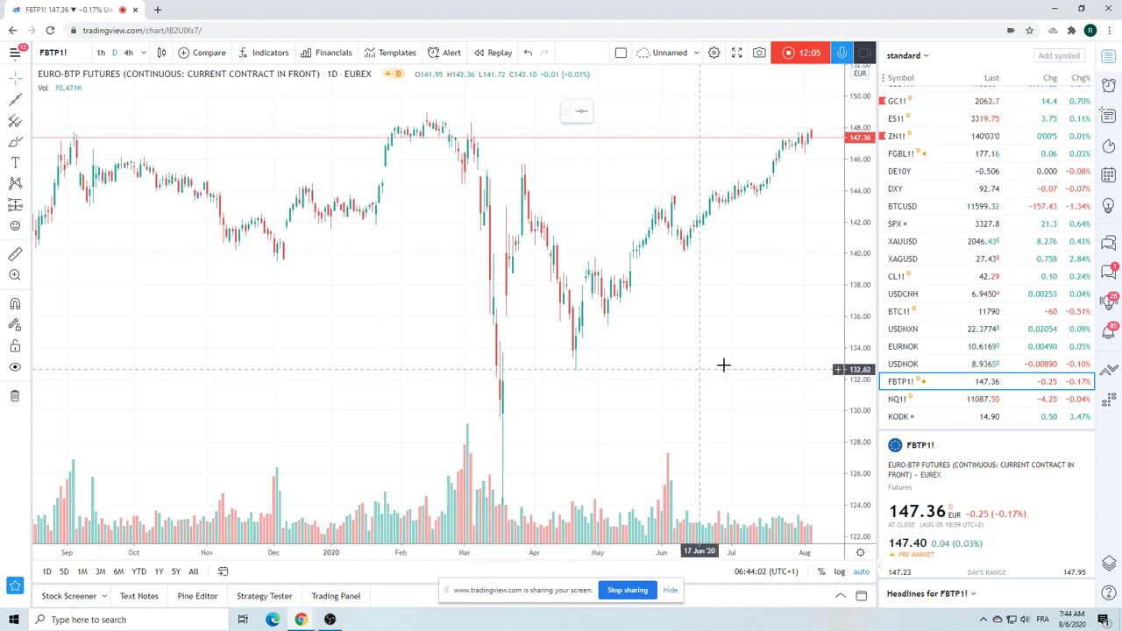
# Show the Bitcoin CME futures (BTC1!) daily chart from the March plunge to 11785, then stop recording.
pyautogui.click(908, 320)
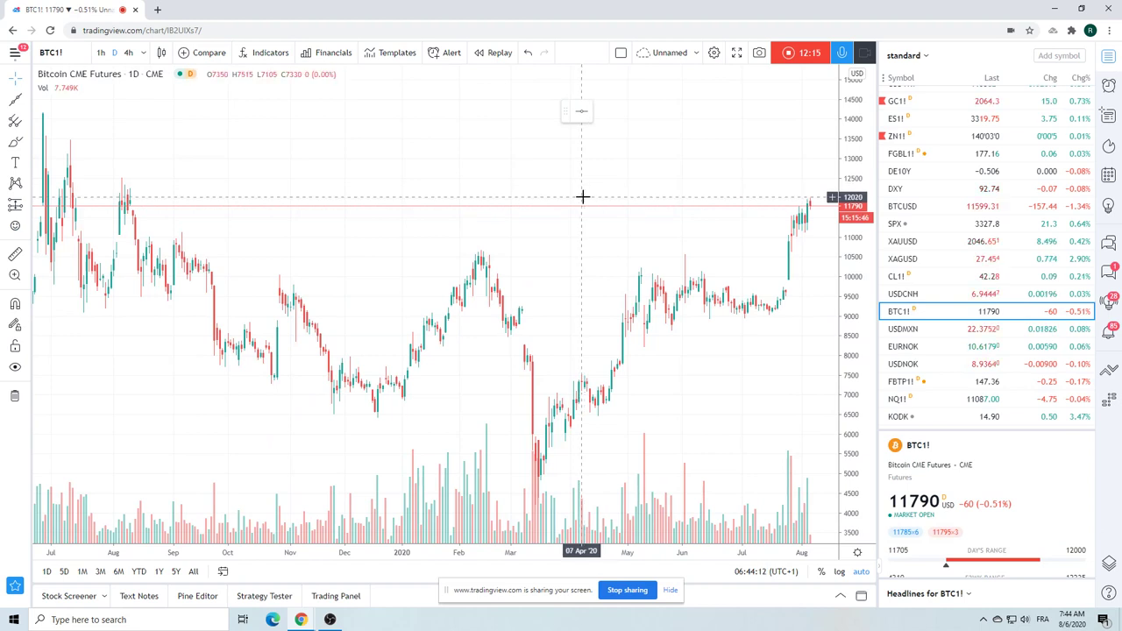
pyautogui.scroll(-5, 582, 198)
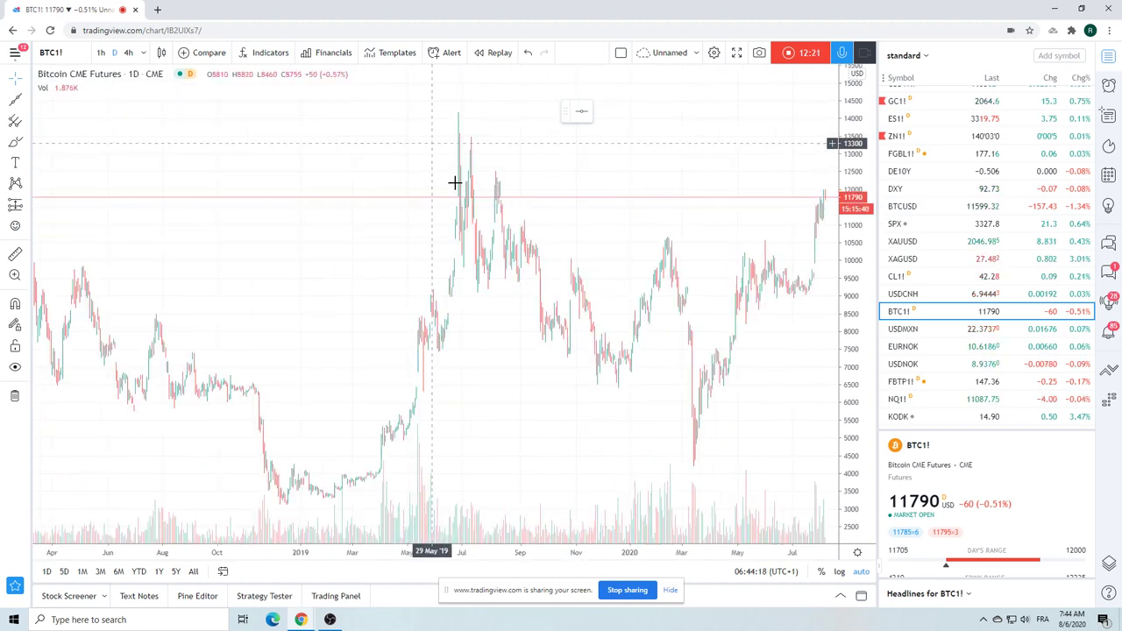
pyautogui.scroll(-3, 476, 216)
pyautogui.scroll(6, 476, 215)
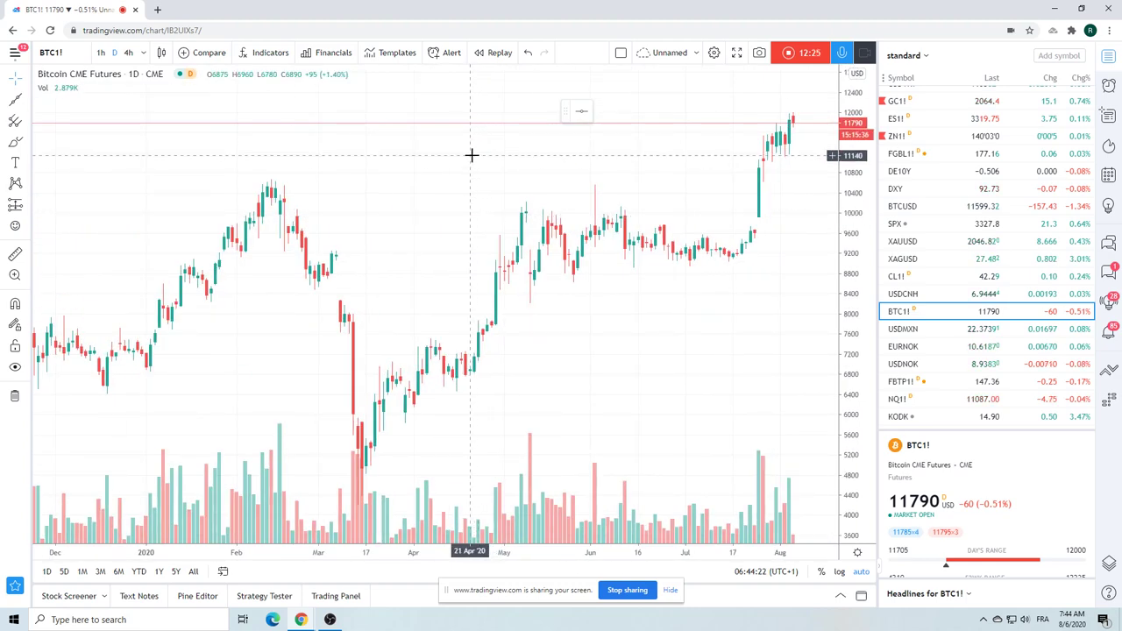
pyautogui.scroll(-3, 472, 170)
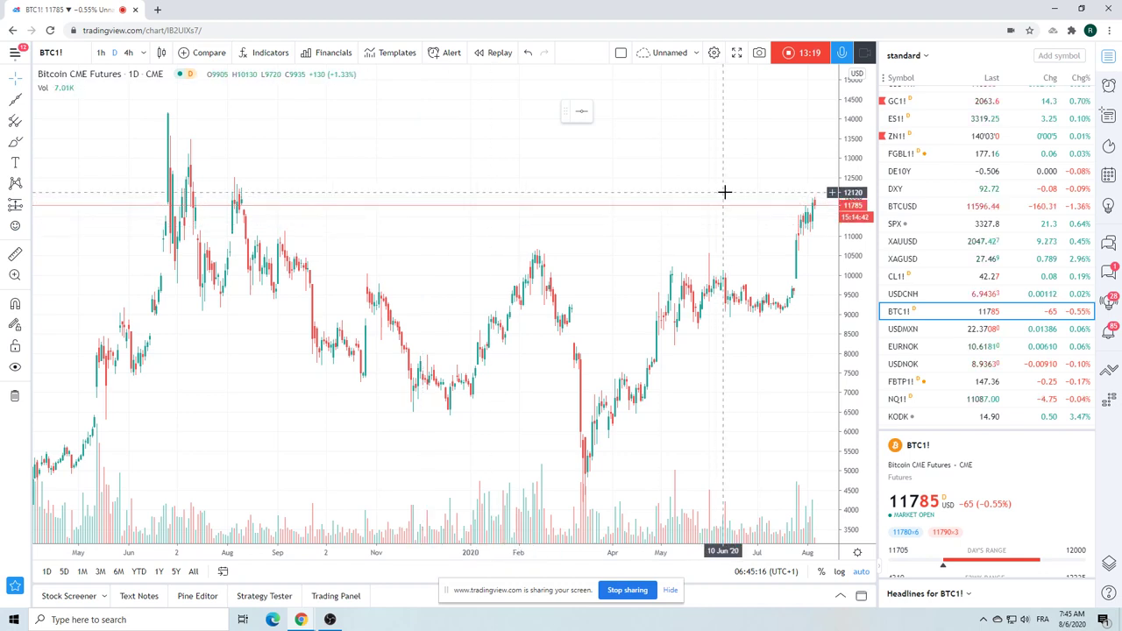
pyautogui.click(787, 56)
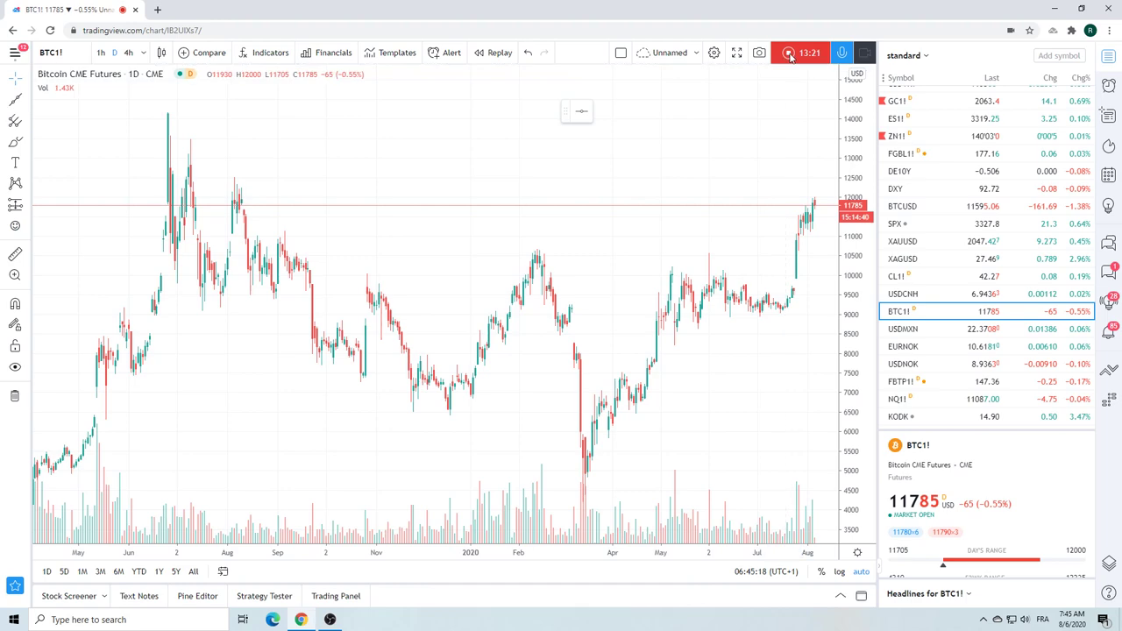